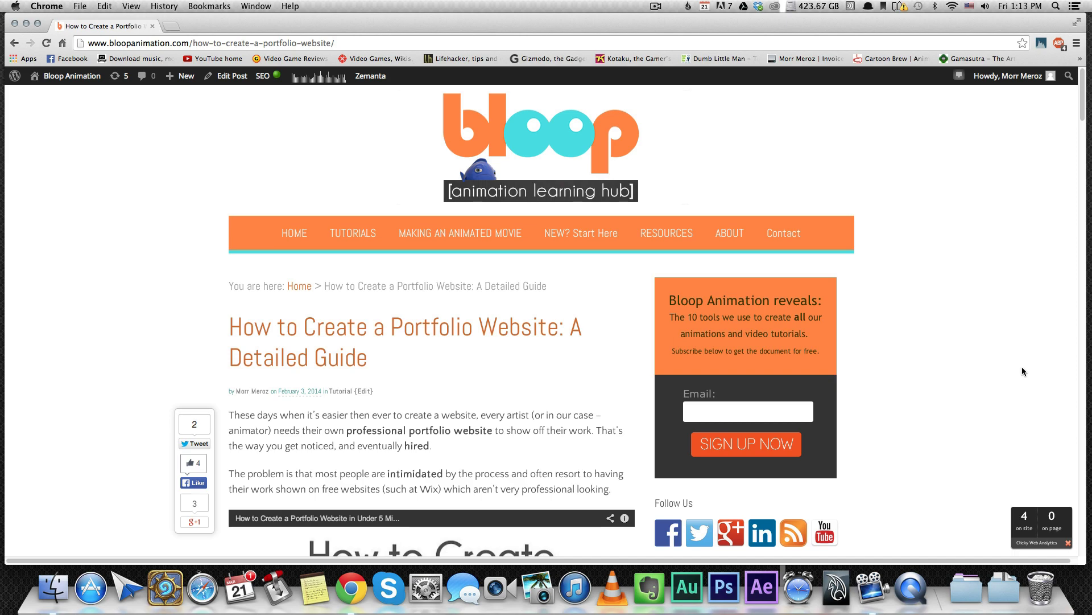
# Scroll down through the How to Create a Portfolio Website article
pyautogui.scroll(-15, 954, 317)
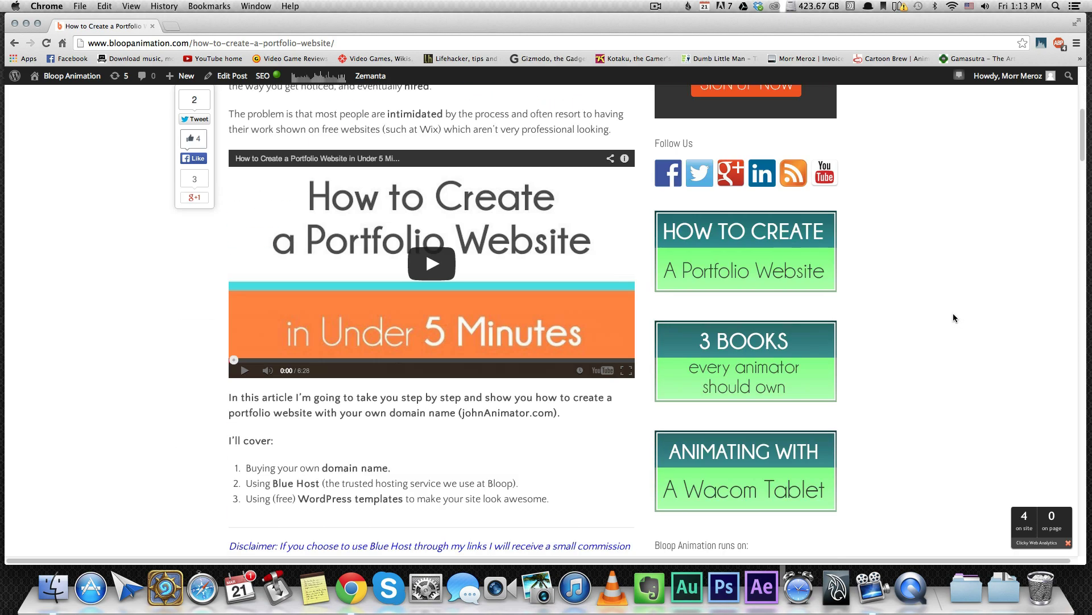
pyautogui.scroll(-10, 954, 317)
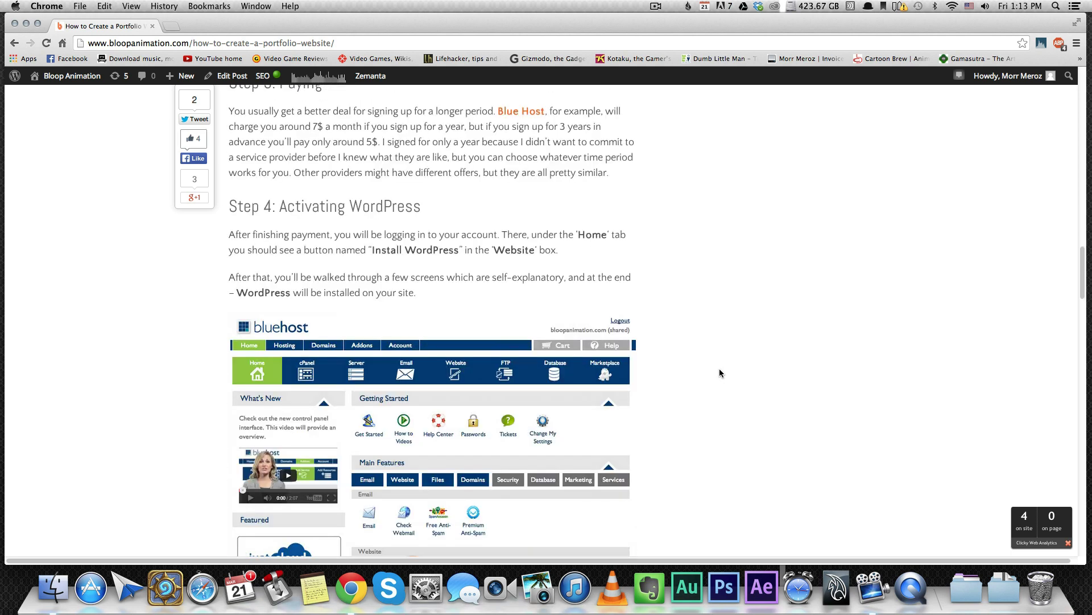
pyautogui.scroll(-8, 719, 373)
pyautogui.scroll(-10, 720, 371)
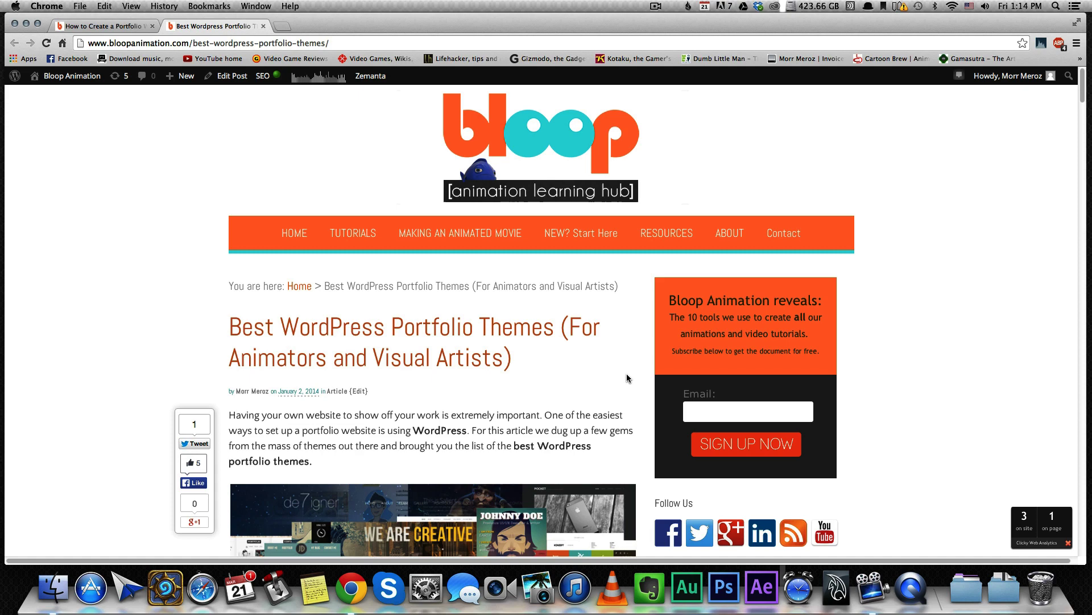
# Scroll the themes list, then briefly open ThemeForest's WordPress themes category and close it
pyautogui.scroll(-20, 626, 373)
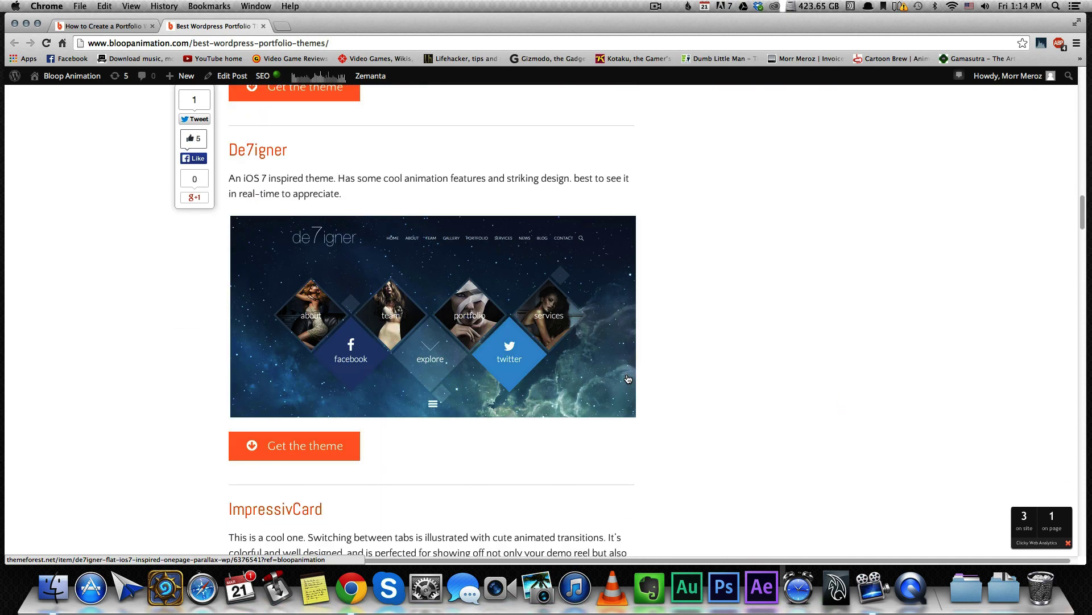
pyautogui.scroll(-20, 628, 379)
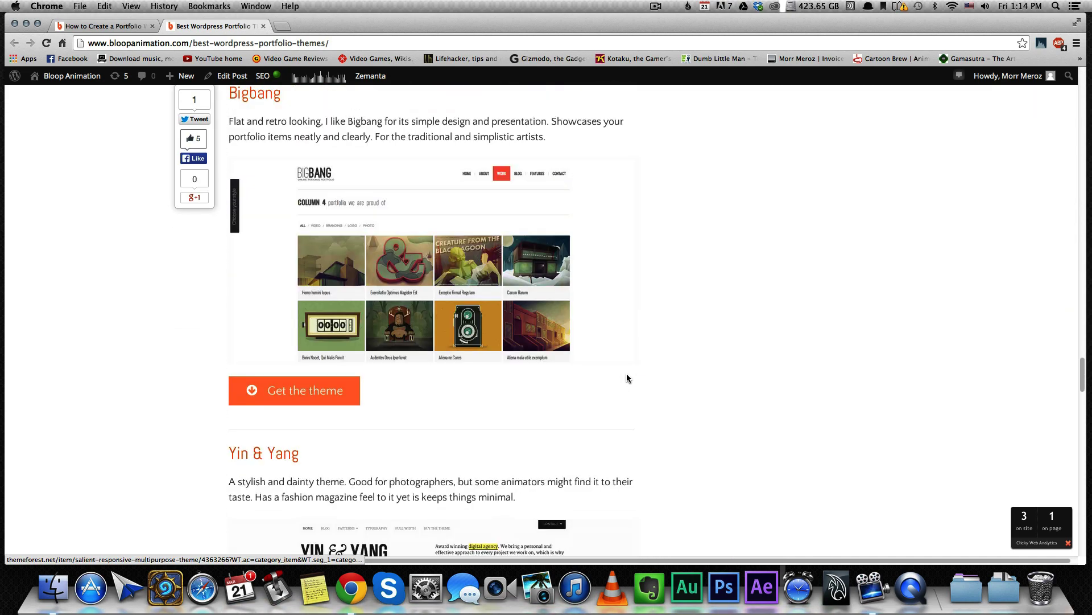
pyautogui.scroll(-20, 627, 379)
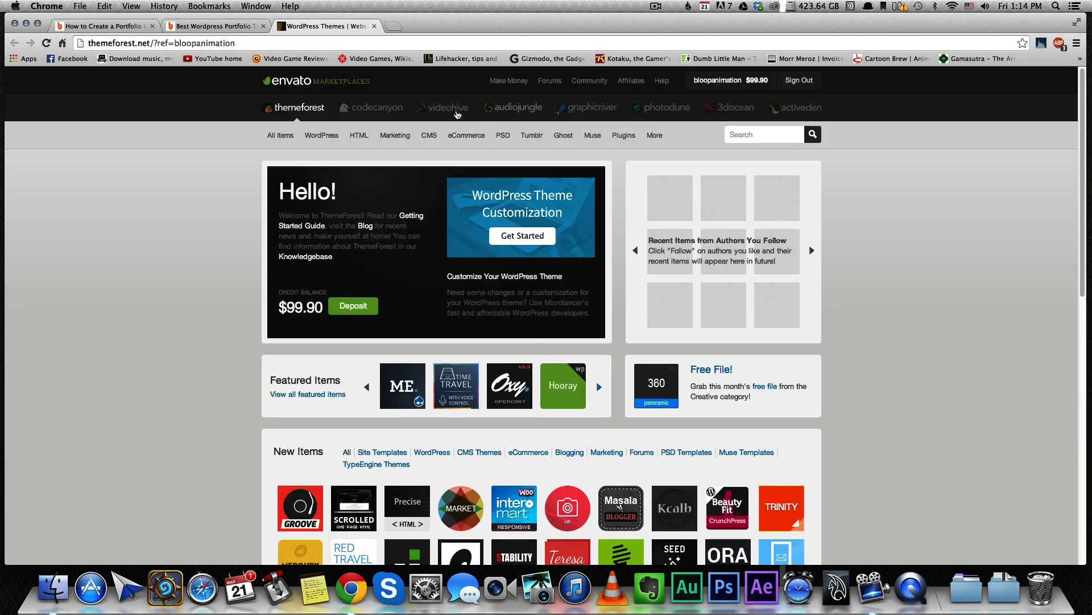
pyautogui.click(322, 136)
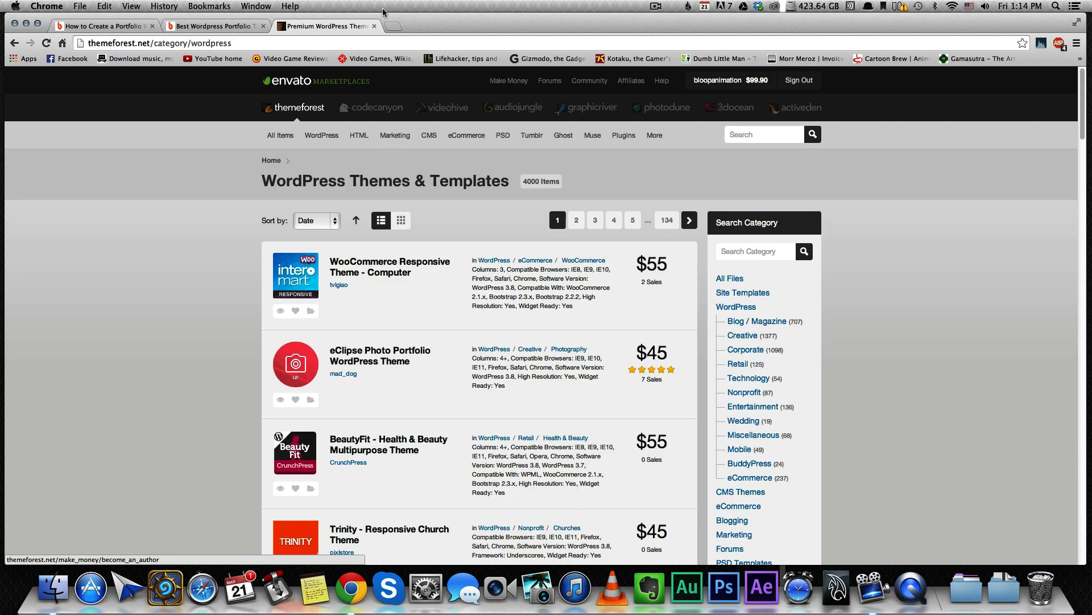
pyautogui.click(374, 26)
# Scroll back to the BookCard theme section of the article
pyautogui.scroll(15, 535, 332)
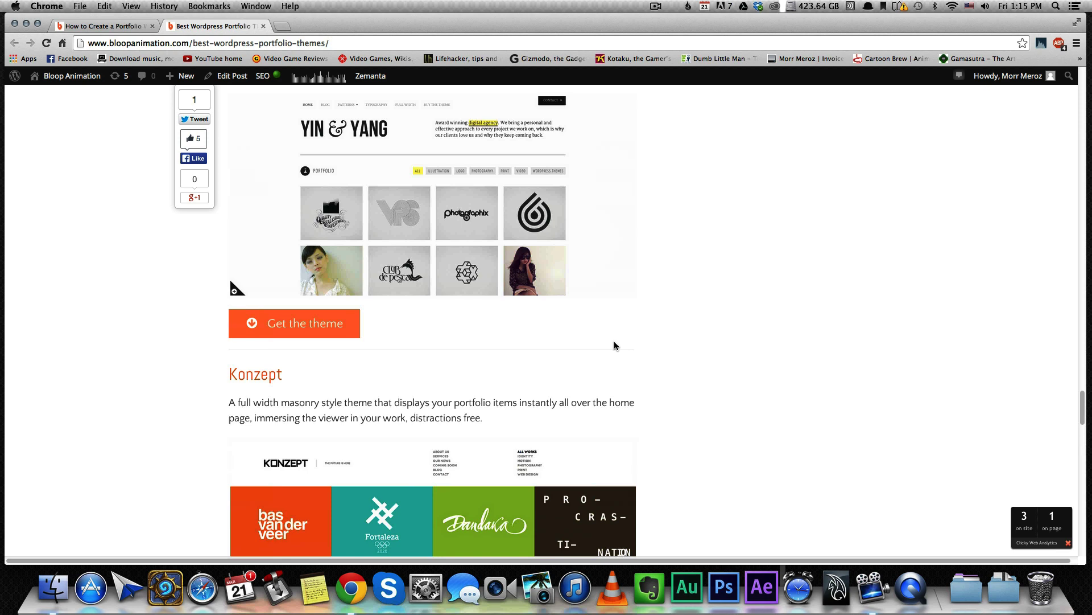
pyautogui.scroll(12, 728, 378)
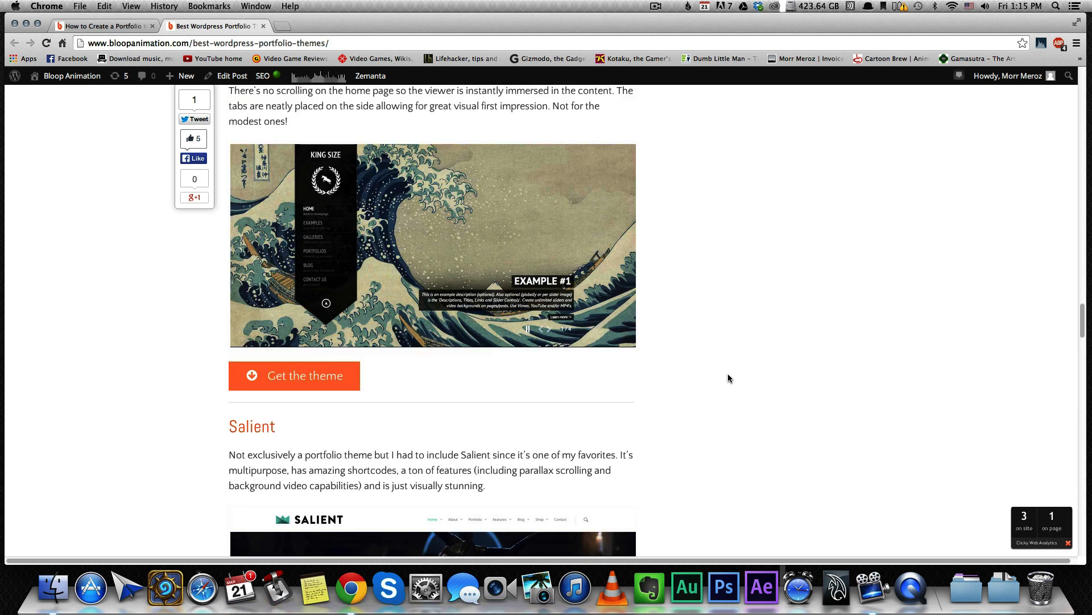
pyautogui.scroll(3, 728, 373)
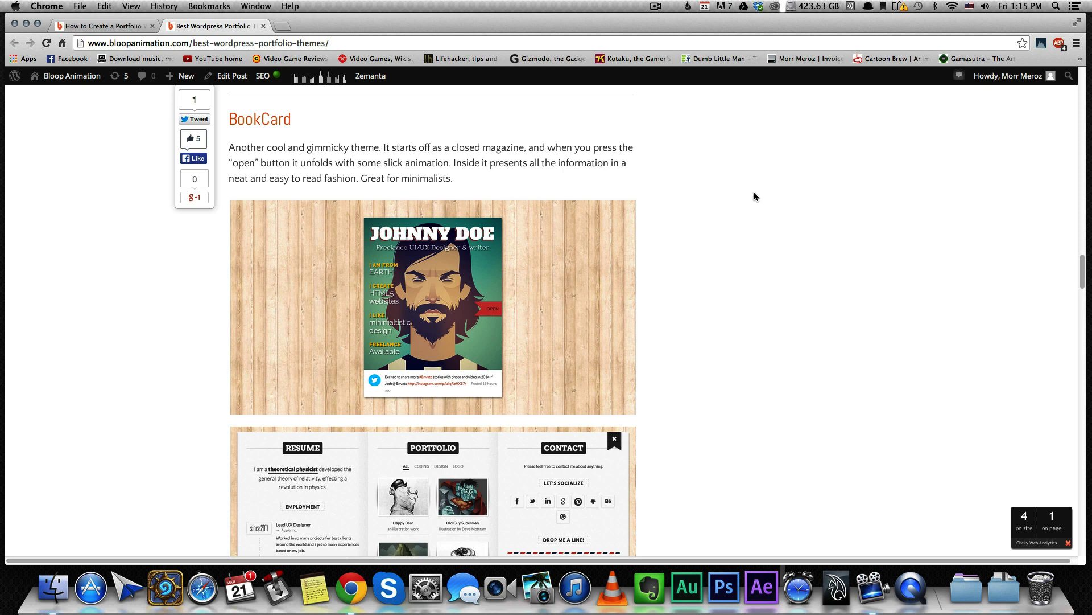
pyautogui.scroll(-4, 561, 378)
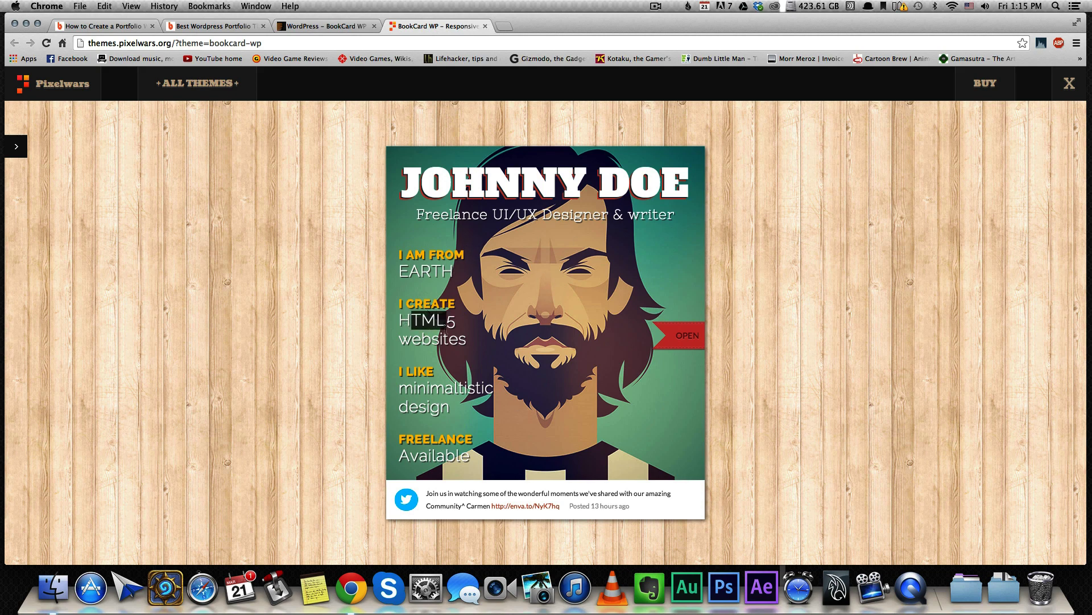
# Unfold the BookCard demo card and scroll through its Resume and Contact columns
pyautogui.click(688, 340)
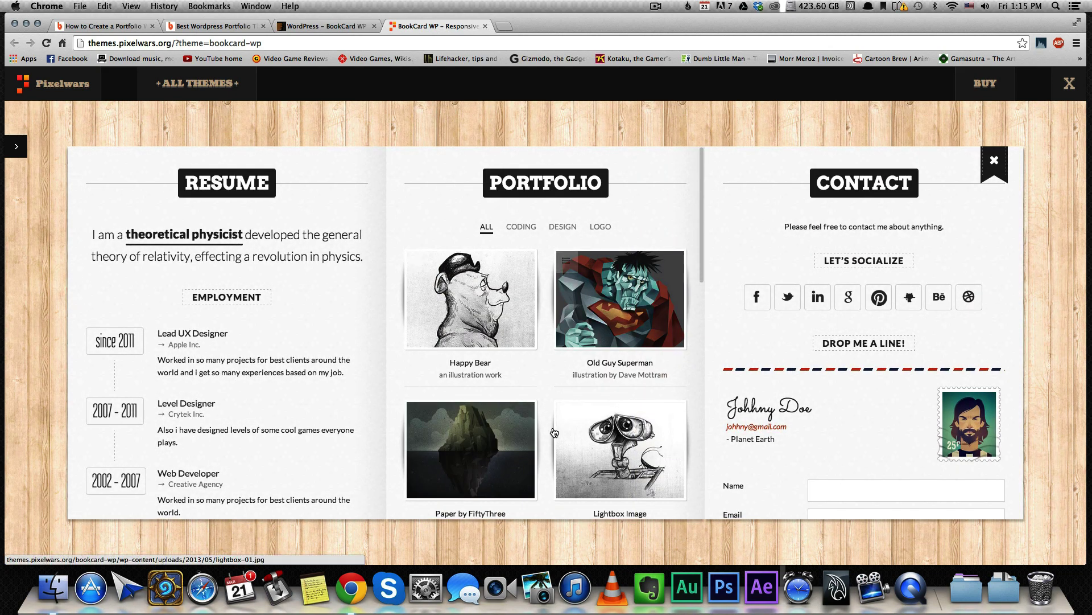
pyautogui.scroll(-3, 266, 291)
pyautogui.scroll(3, 265, 291)
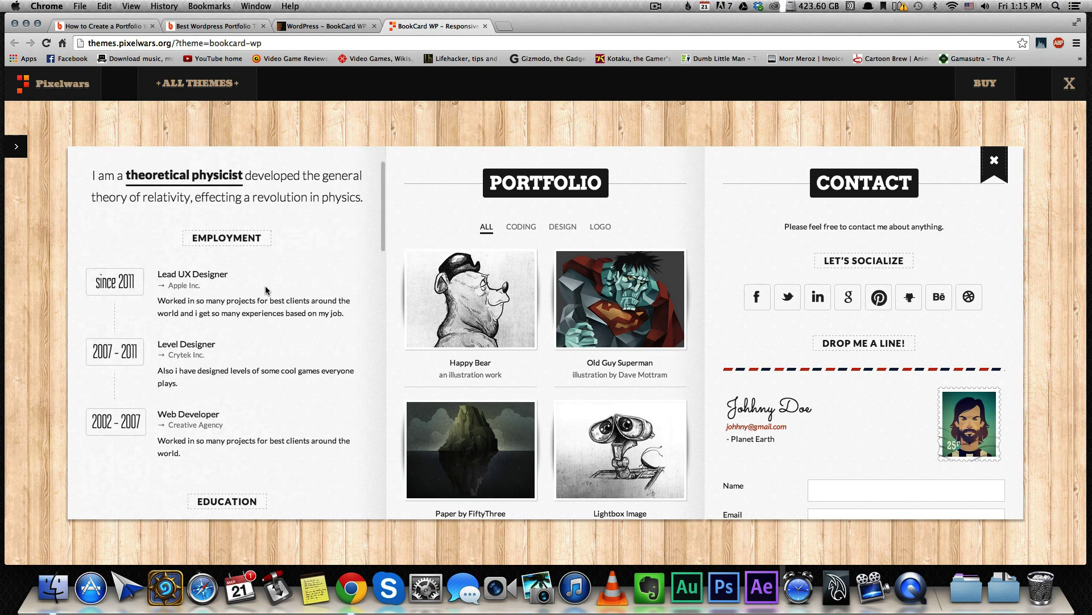
pyautogui.scroll(-4, 266, 290)
pyautogui.scroll(-3, 265, 290)
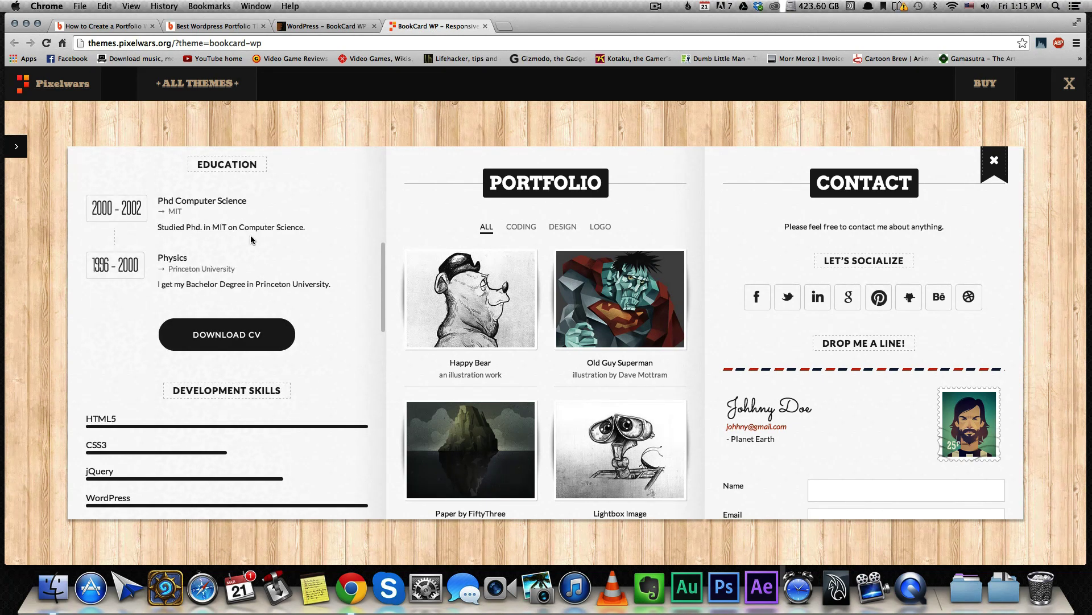
pyautogui.scroll(-9, 251, 240)
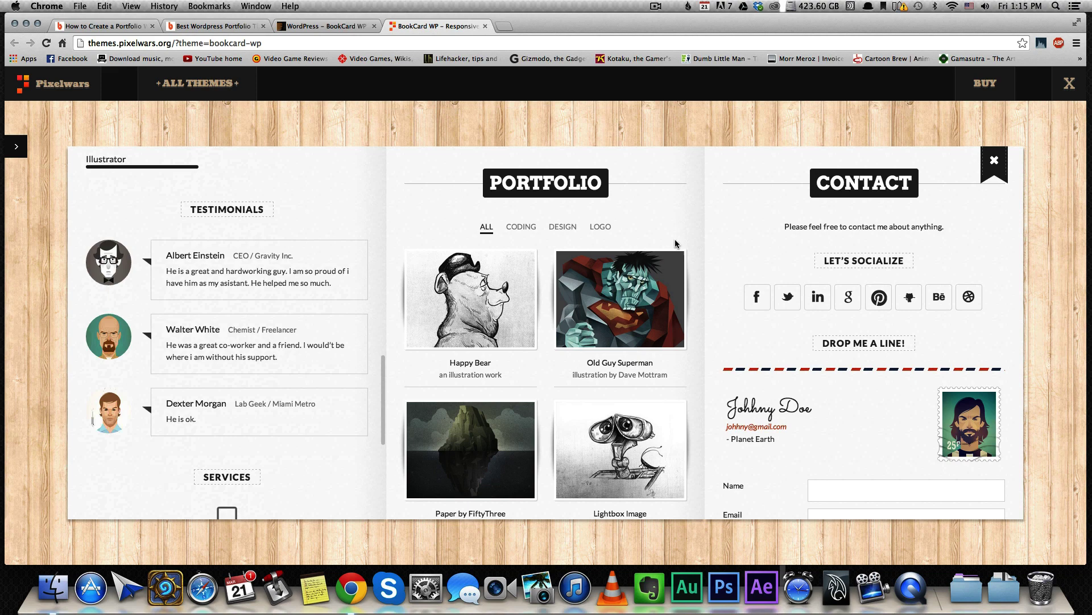
pyautogui.scroll(-2, 876, 250)
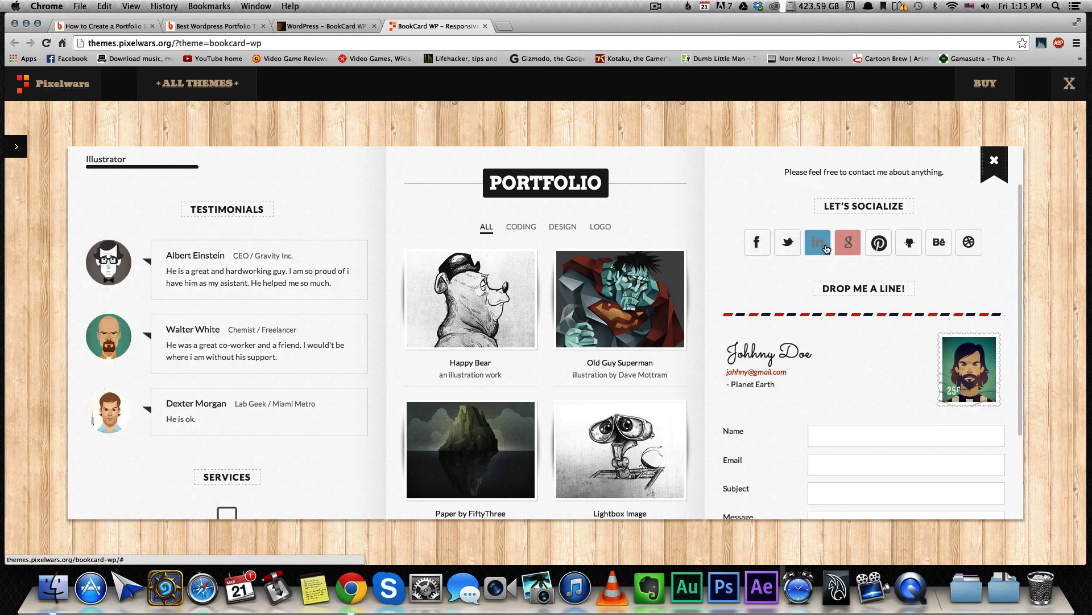
pyautogui.scroll(-4, 853, 273)
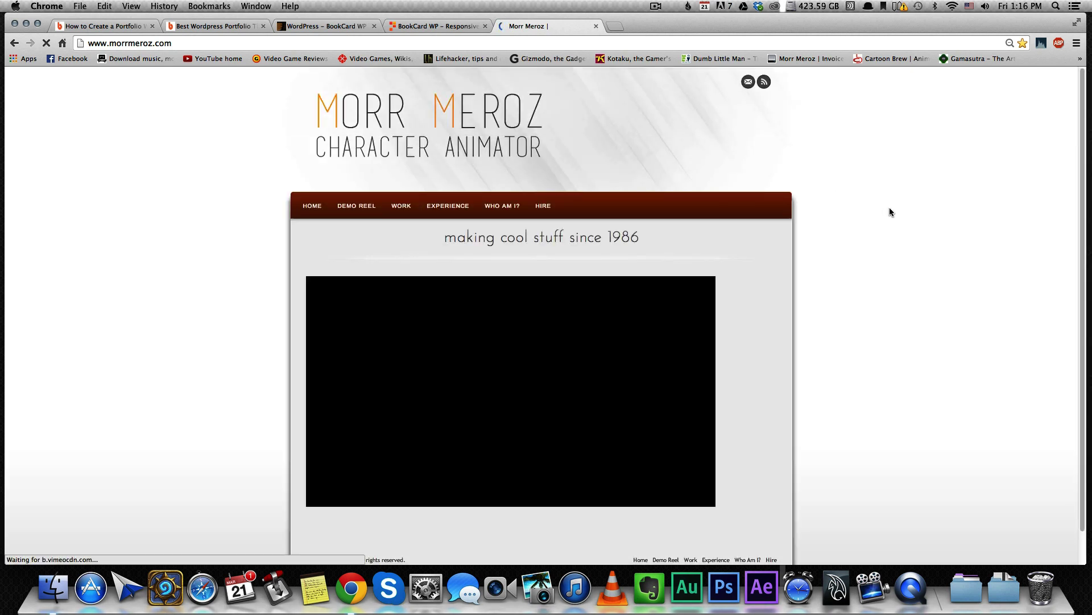
pyautogui.scroll(-2, 890, 208)
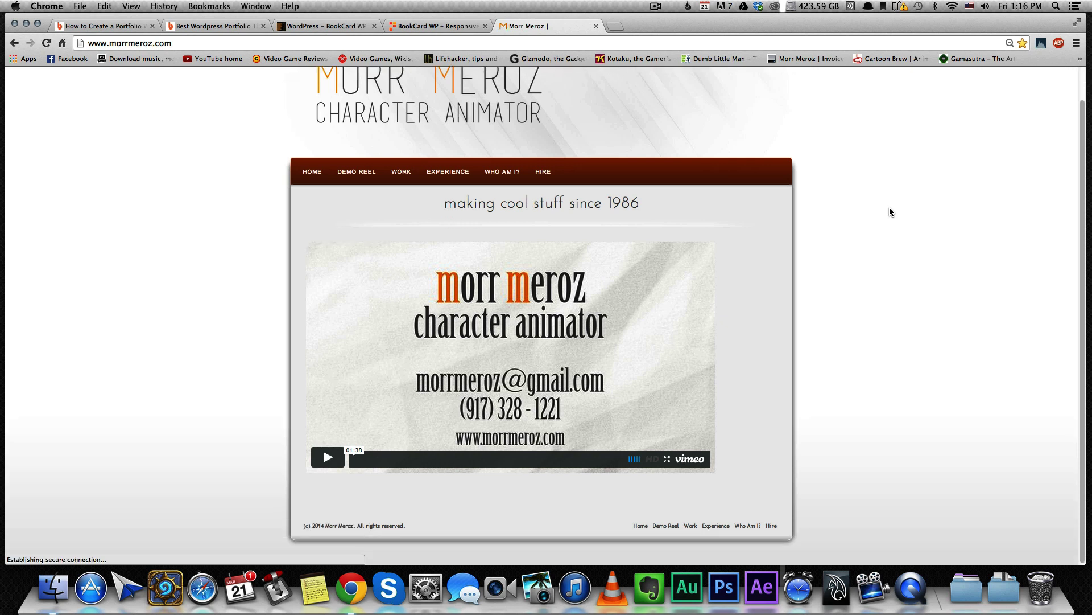
pyautogui.scroll(2, 889, 211)
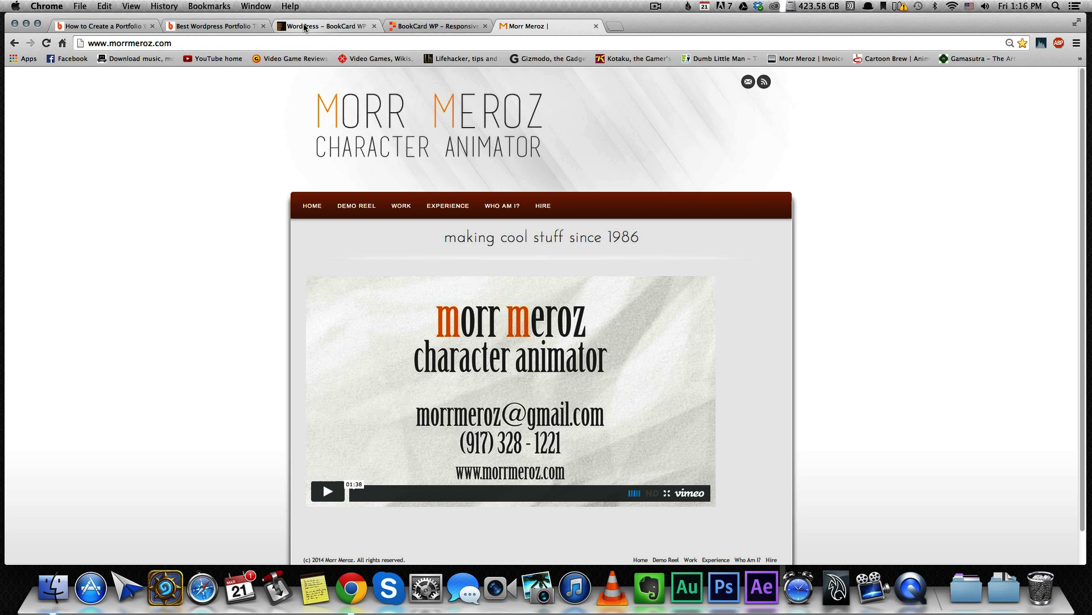
# Switch to the BookCard WP item tab and view the account's Make a Deposit page
pyautogui.click(325, 26)
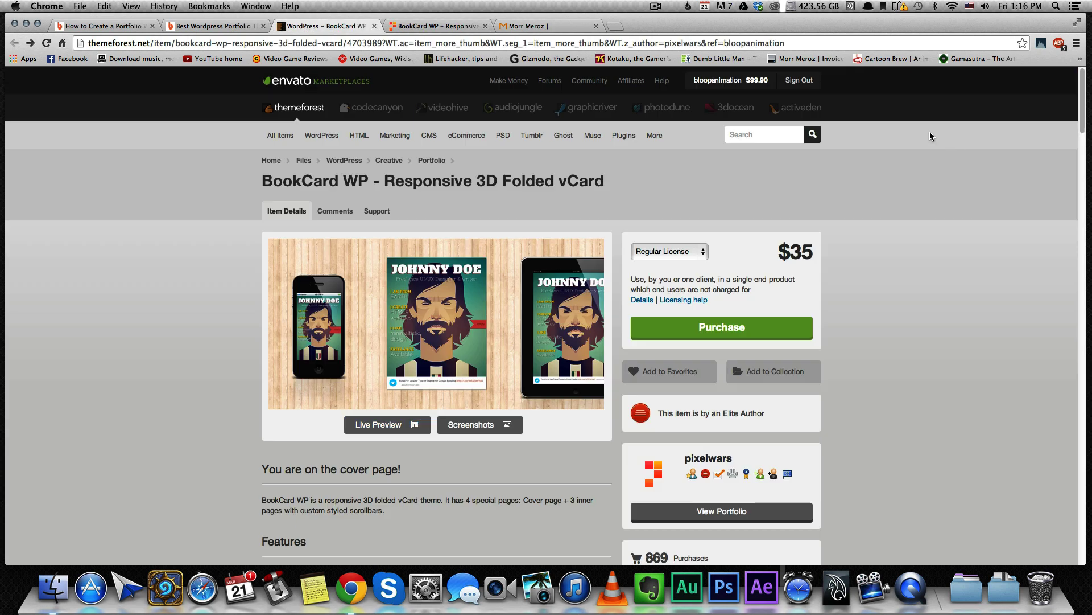
pyautogui.moveTo(749, 84)
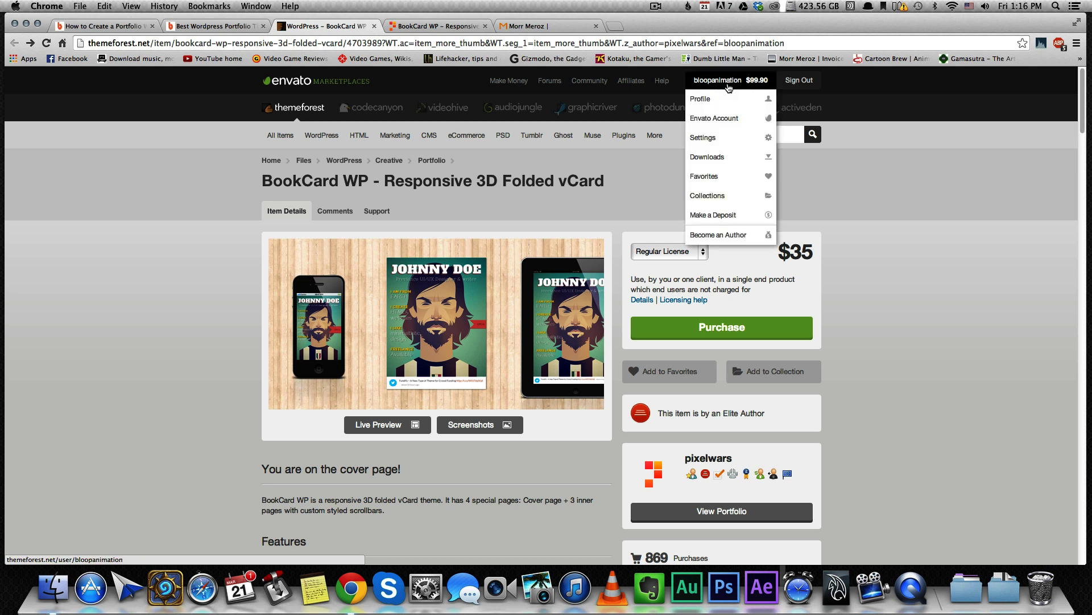
pyautogui.click(723, 216)
pyautogui.scroll(-3, 353, 300)
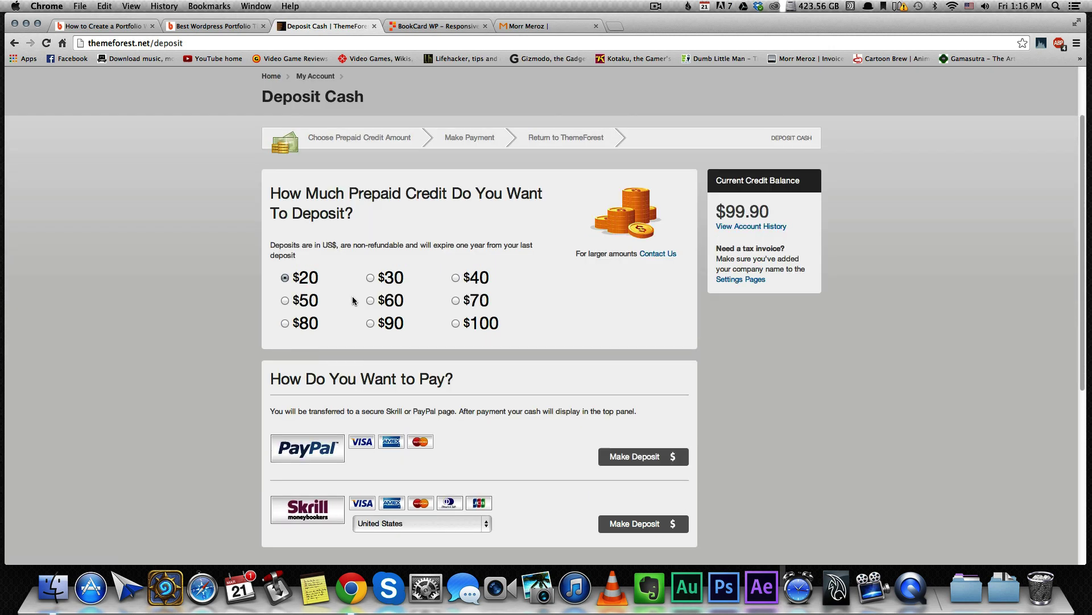
pyautogui.scroll(-1, 380, 295)
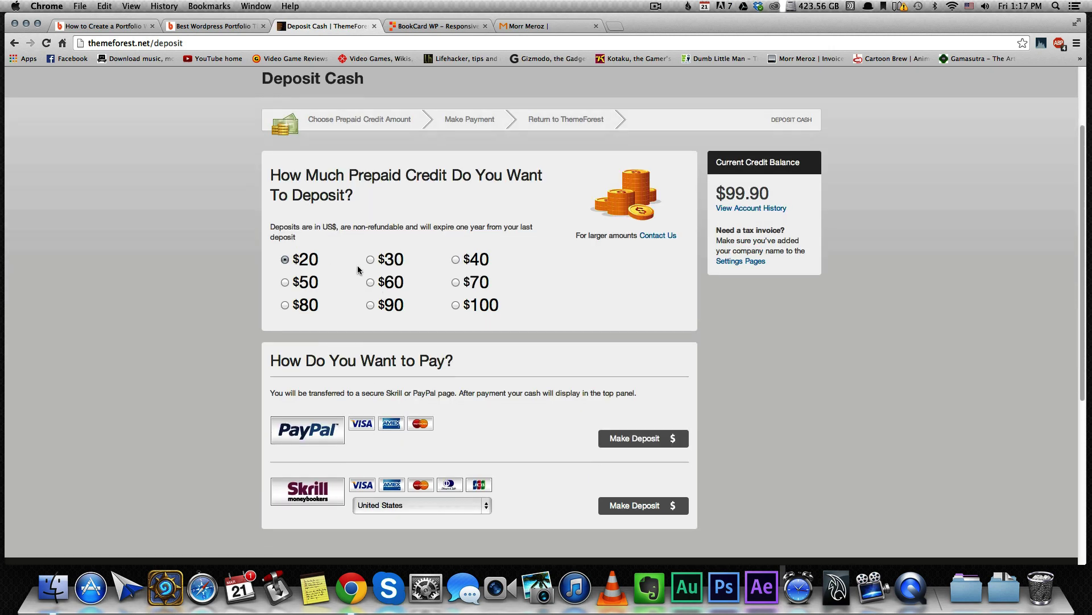
pyautogui.scroll(-1, 357, 265)
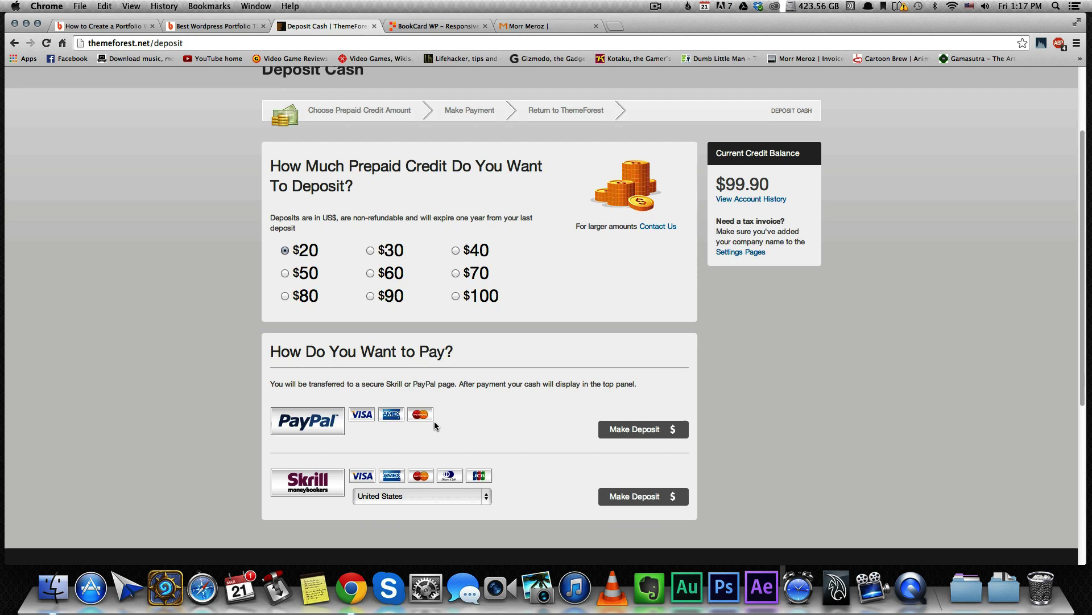
pyautogui.scroll(5, 450, 422)
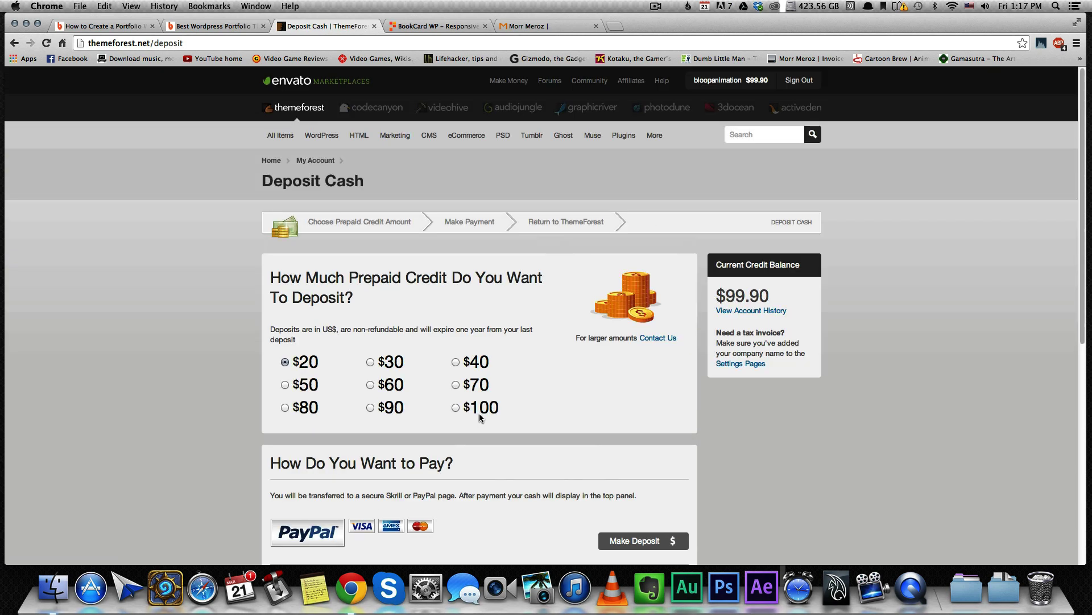
# Buy BookCard WP with account credit and save its downloaded zip file
pyautogui.click(15, 43)
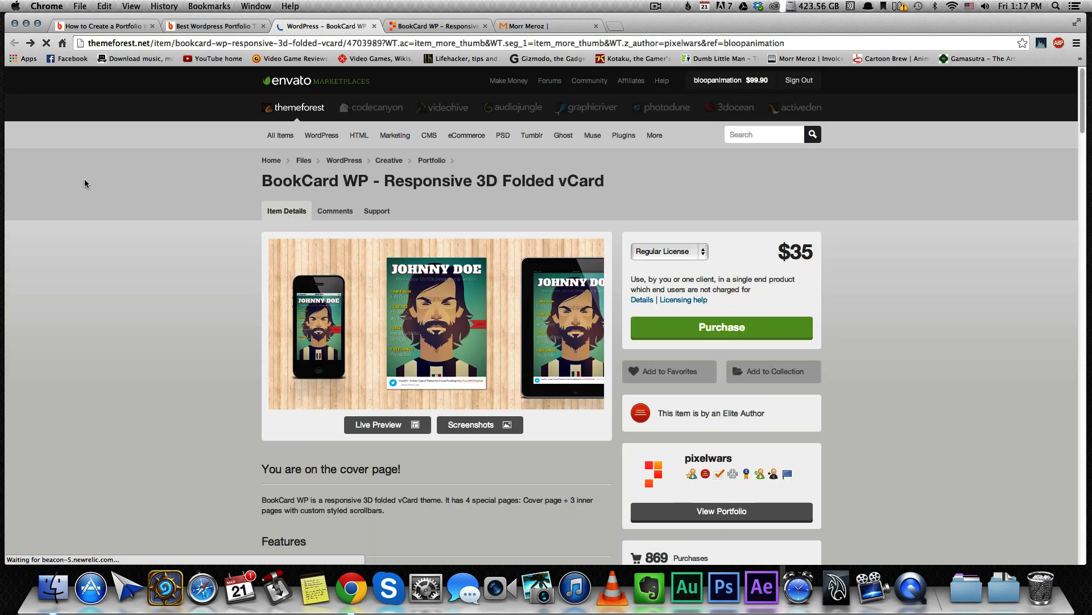
pyautogui.click(741, 332)
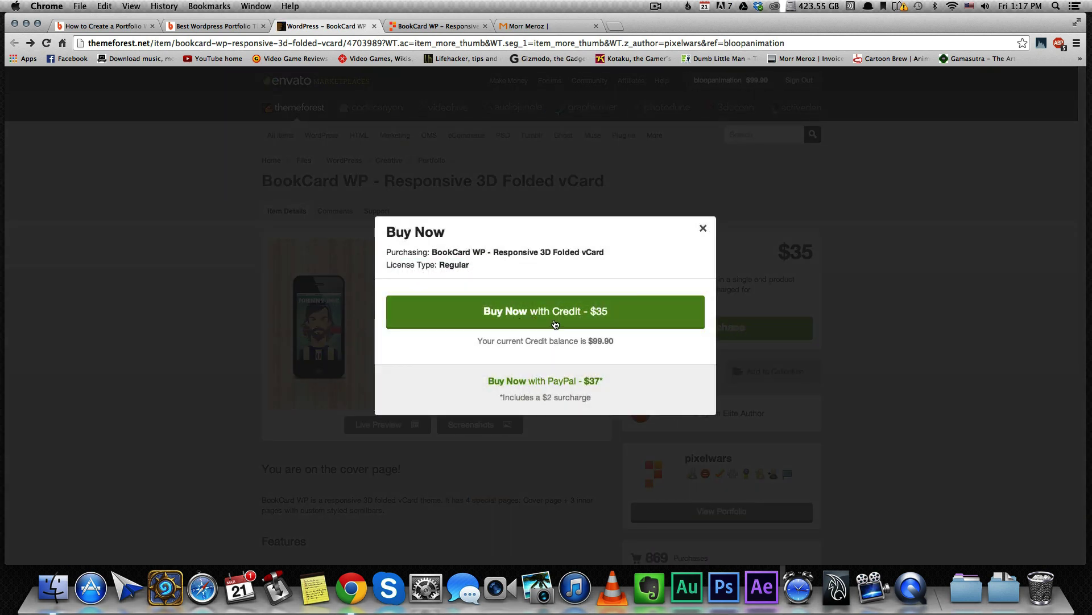
pyautogui.click(657, 315)
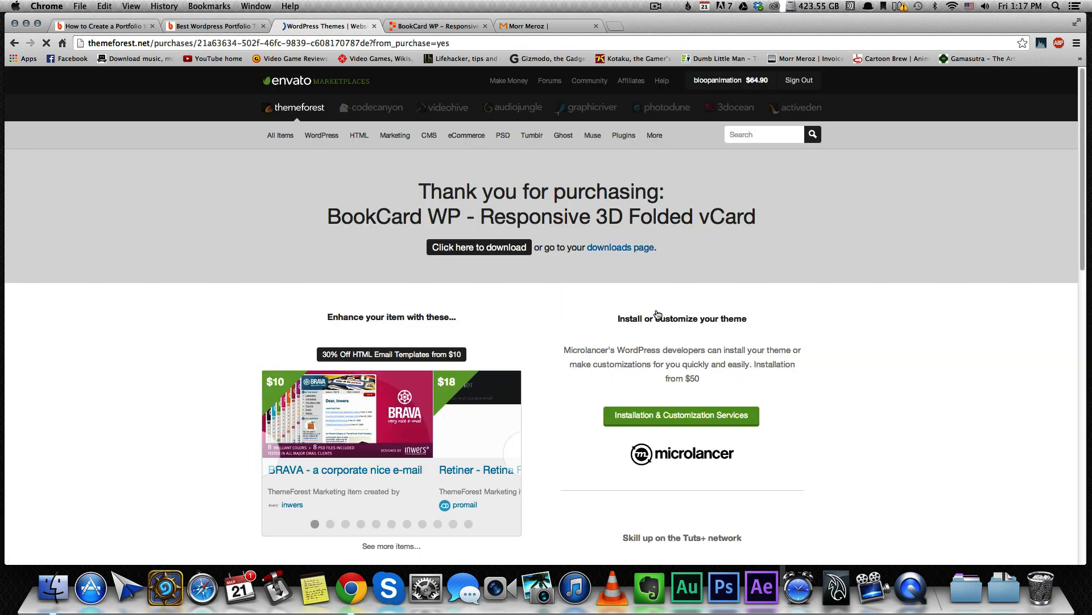
pyautogui.click(503, 251)
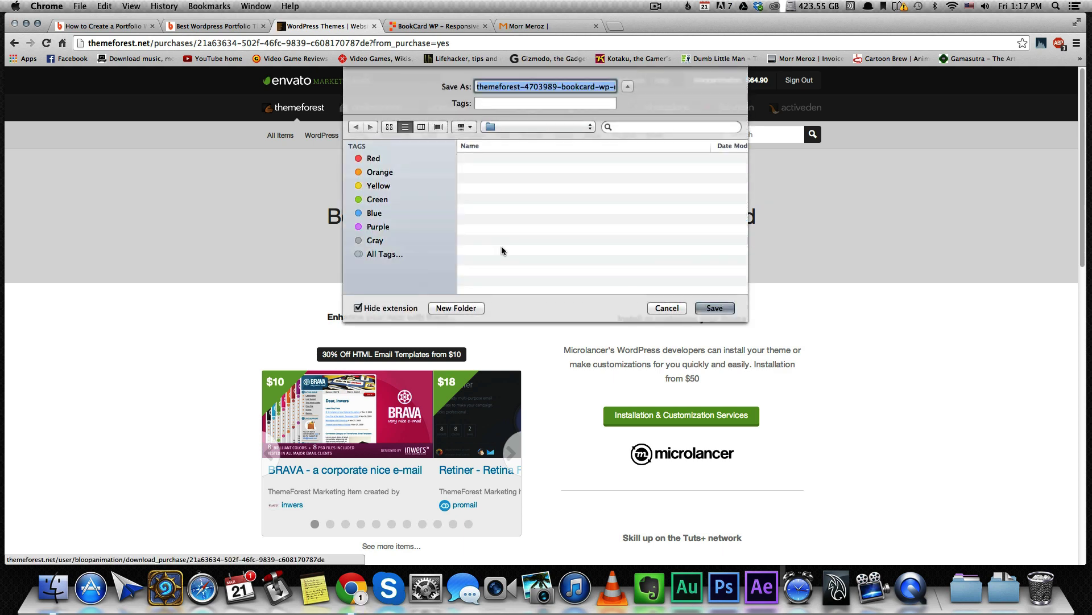
pyautogui.click(715, 307)
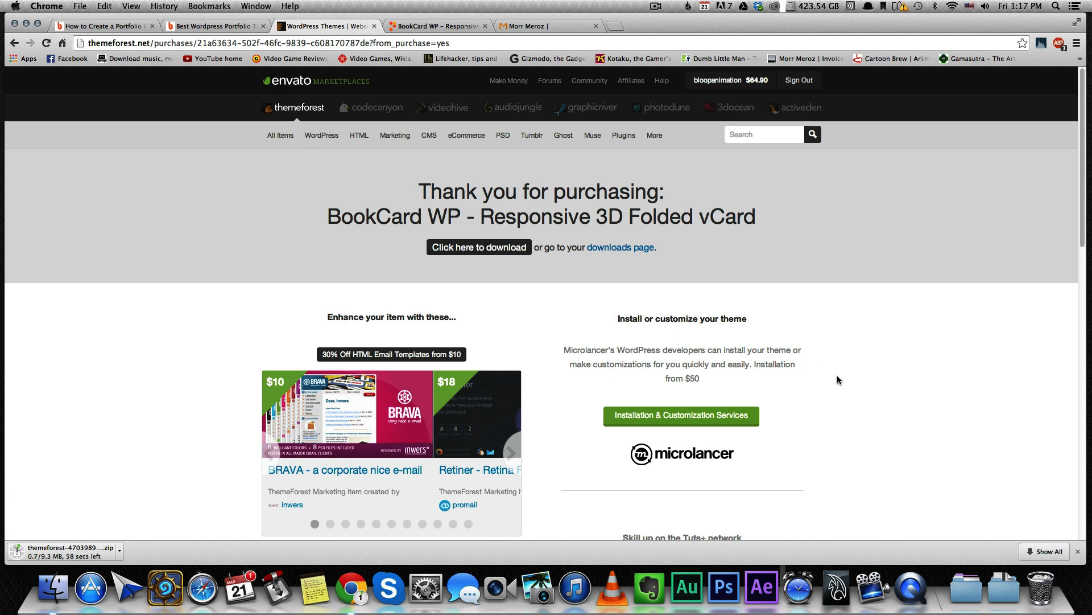
# Go to morrmeroz.com/wp-admin in a new tab and open Appearance > Themes
pyautogui.click(617, 26)
pyautogui.write('morrmeroz.com')
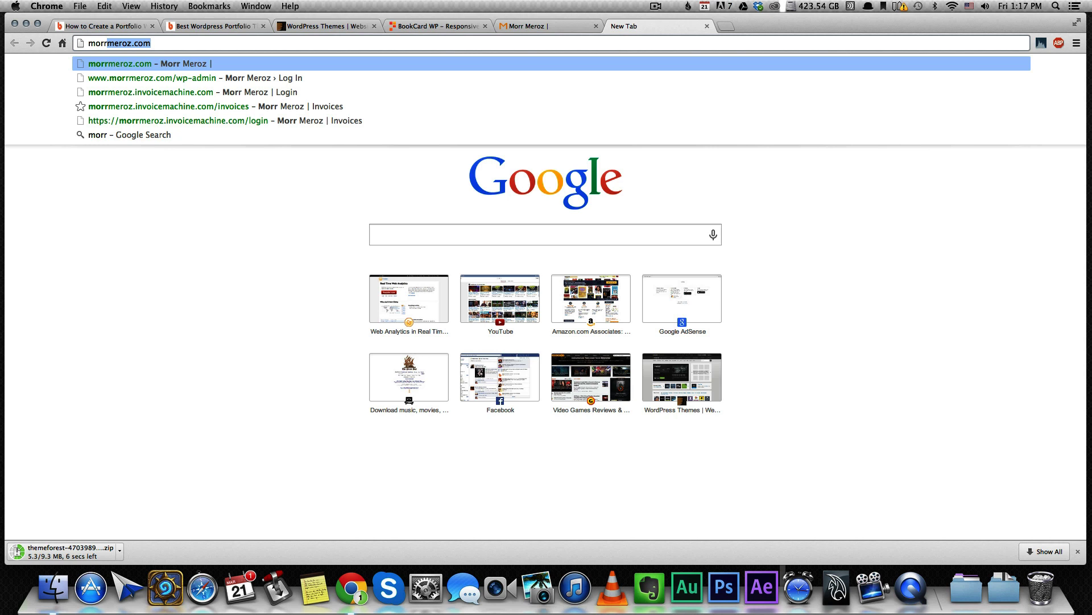
pyautogui.write('/wp-admin')
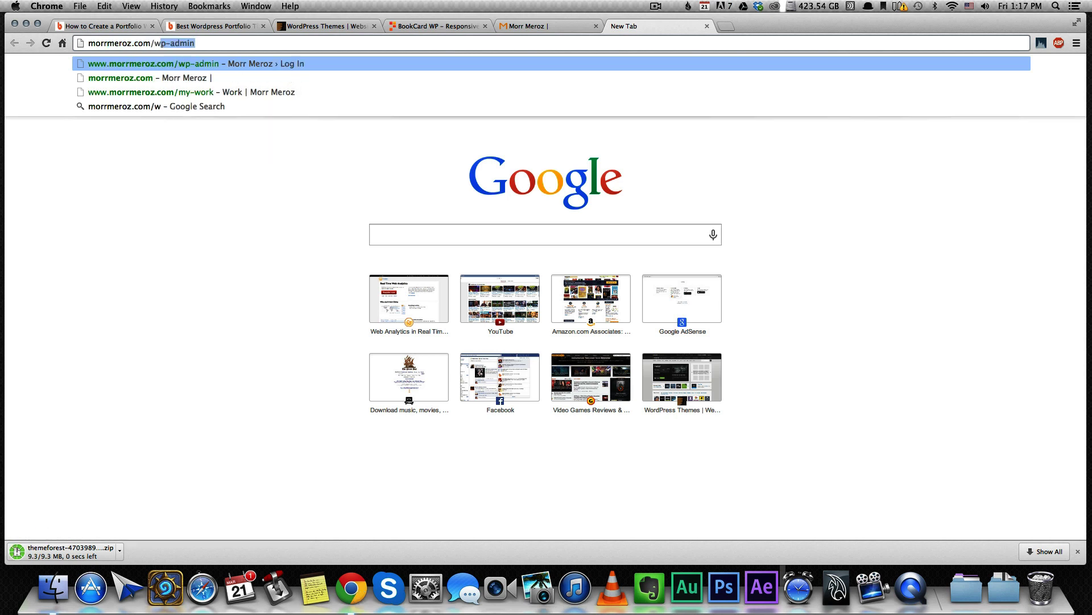
pyautogui.press('Return')
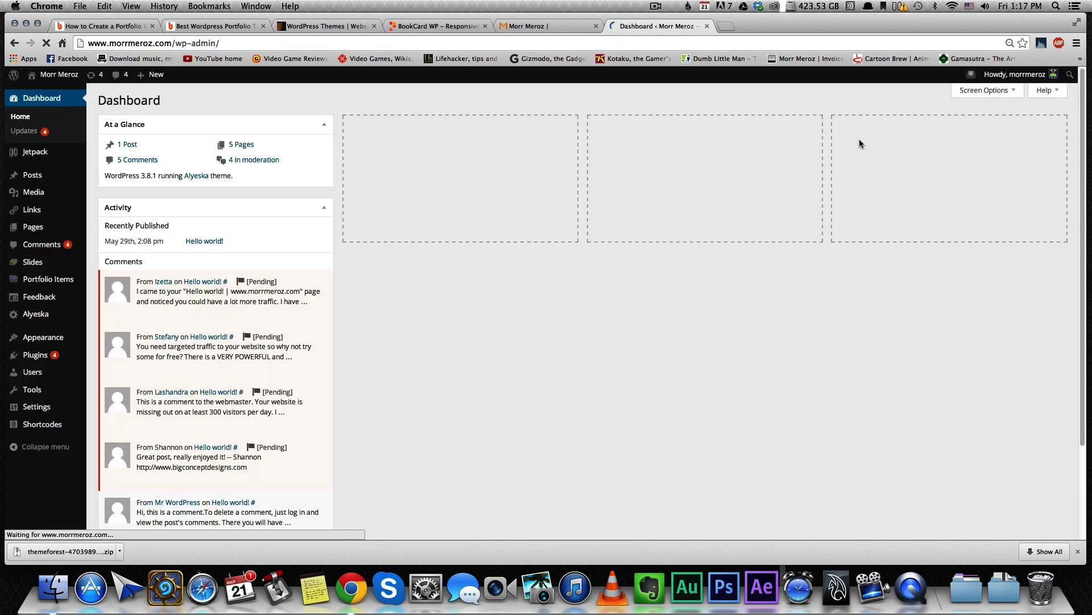
pyautogui.click(98, 341)
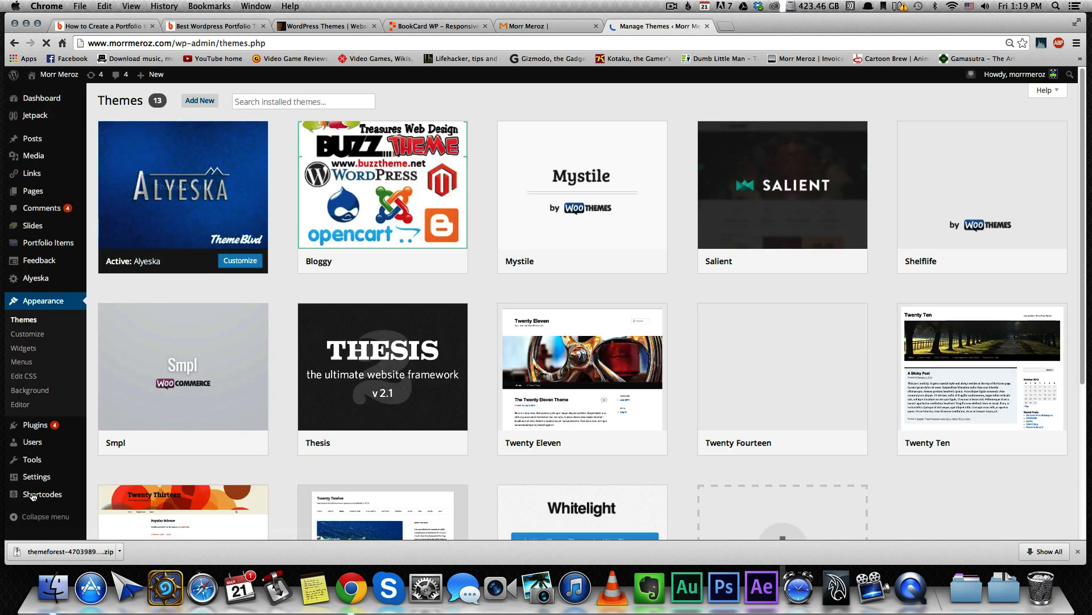
# Locate bookcard-v4-7-3.zip in the Desktop package's Theme folder, then go to Add New
pyautogui.click(49, 604)
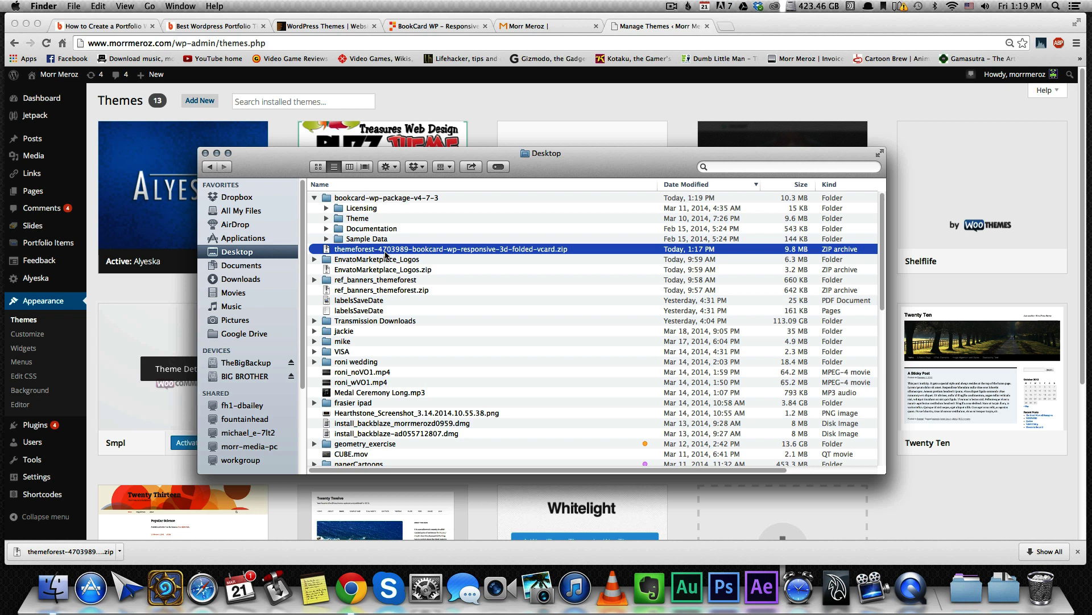
pyautogui.click(385, 199)
pyautogui.click(326, 219)
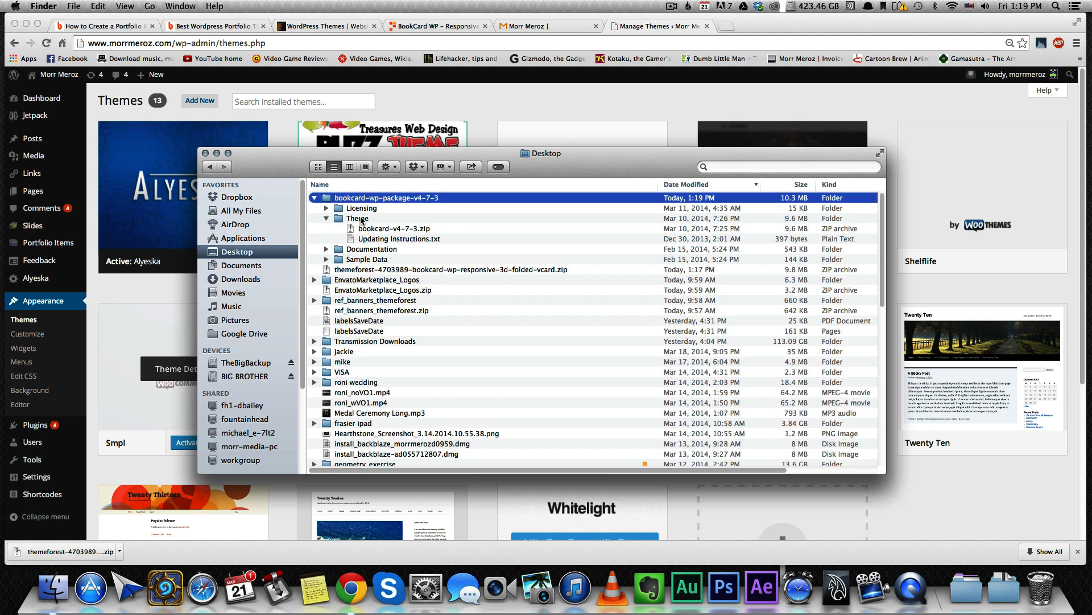
pyautogui.click(388, 229)
pyautogui.click(381, 136)
pyautogui.click(199, 101)
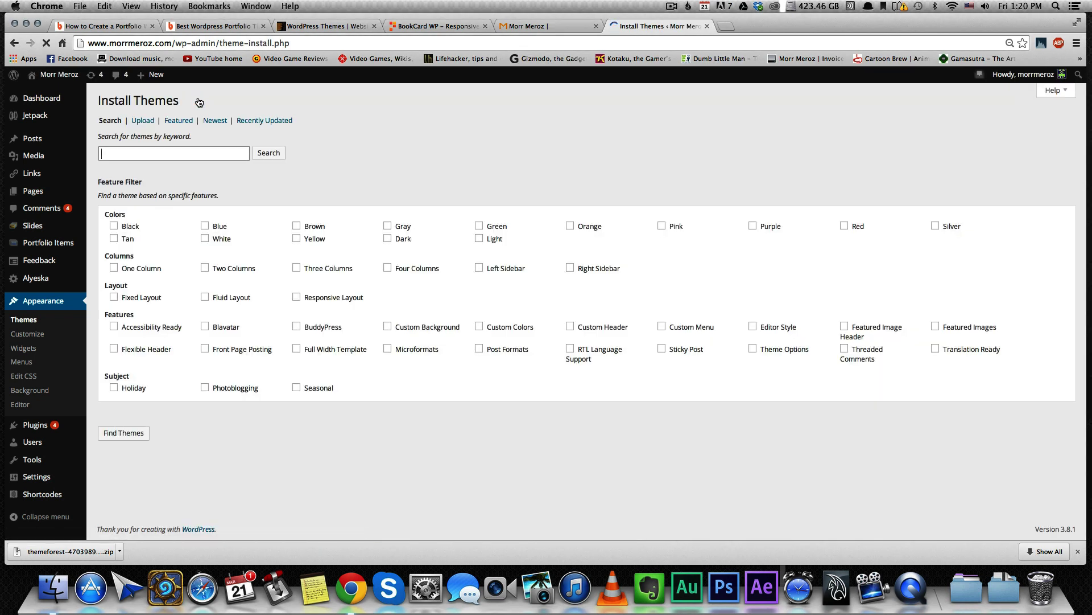
# Upload Theme/bookcard-v4-7-3.zip, install it, and activate BookCard
pyautogui.click(144, 121)
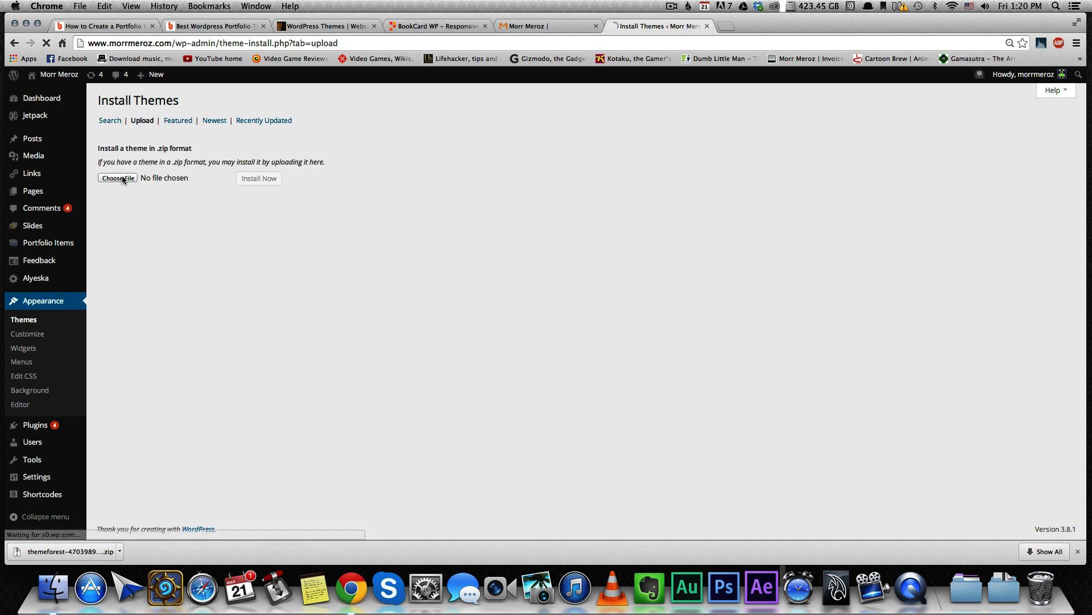
pyautogui.click(118, 179)
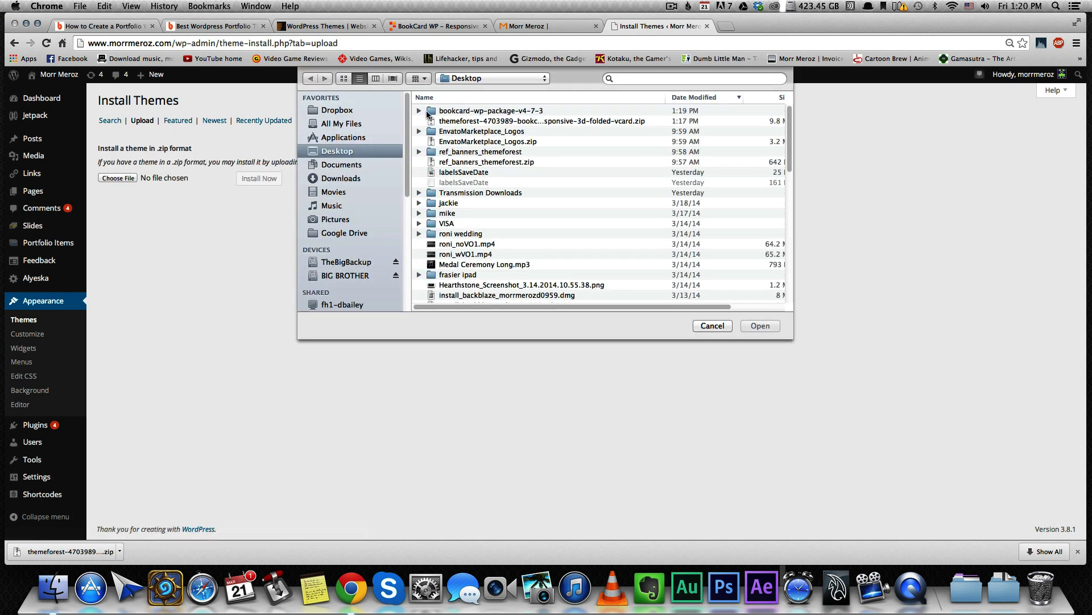
pyautogui.click(419, 111)
pyautogui.click(433, 131)
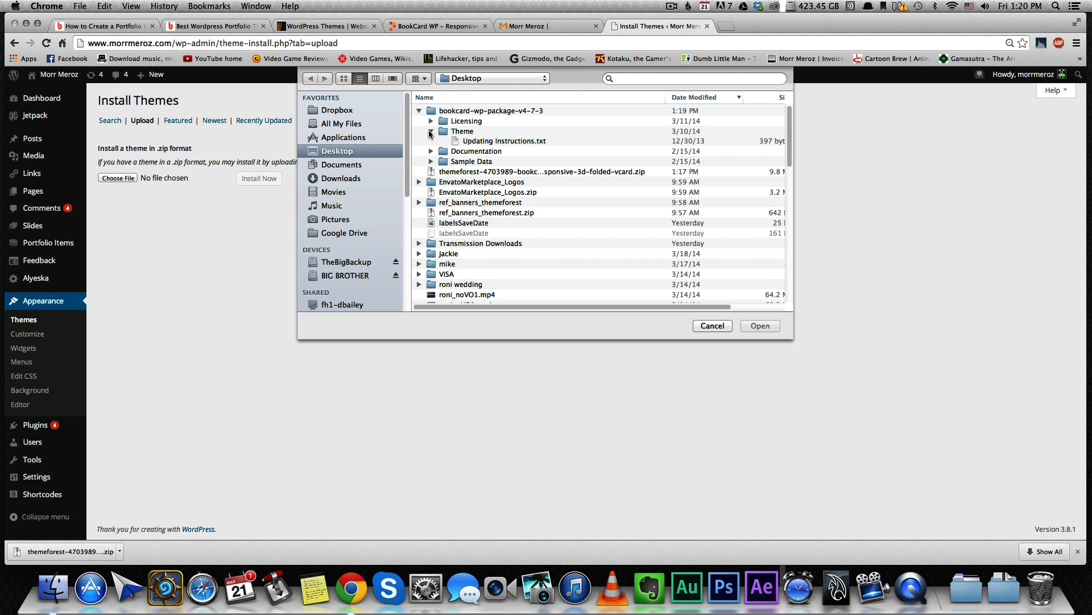
pyautogui.click(494, 141)
pyautogui.click(762, 327)
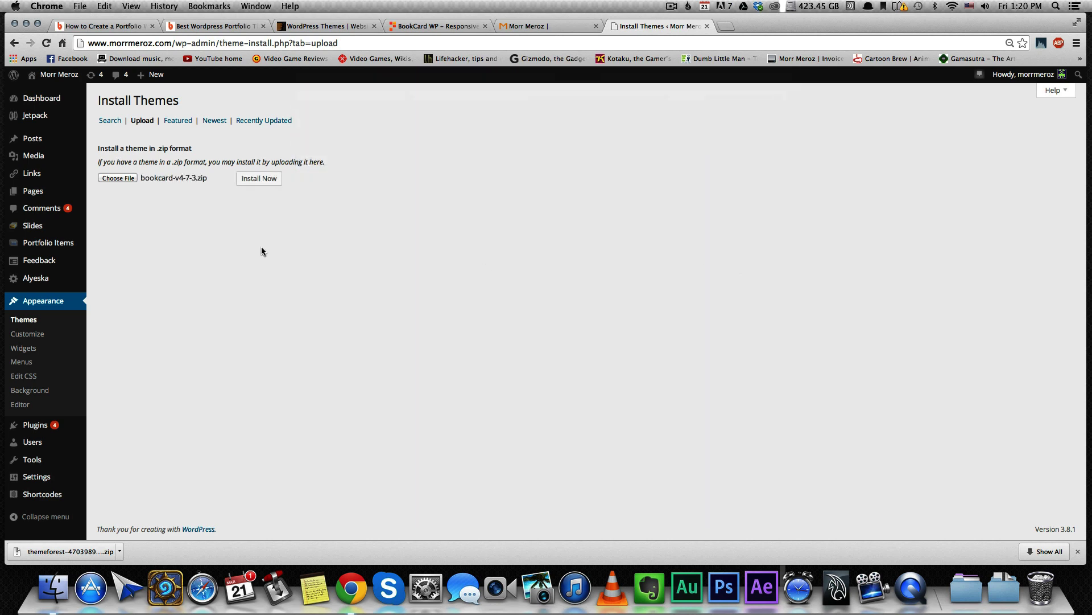
pyautogui.click(270, 186)
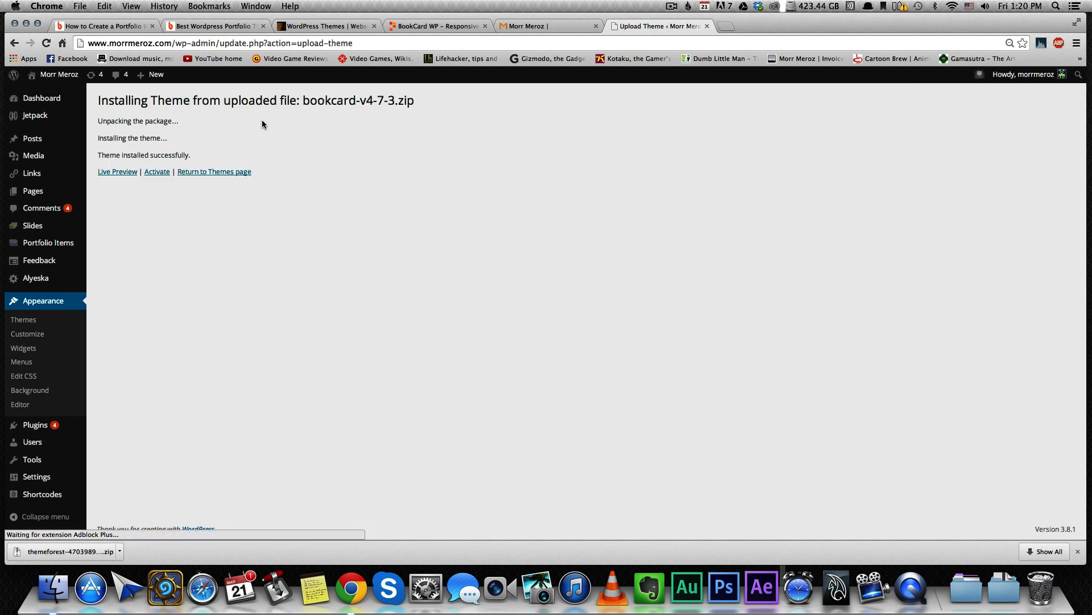
pyautogui.click(157, 172)
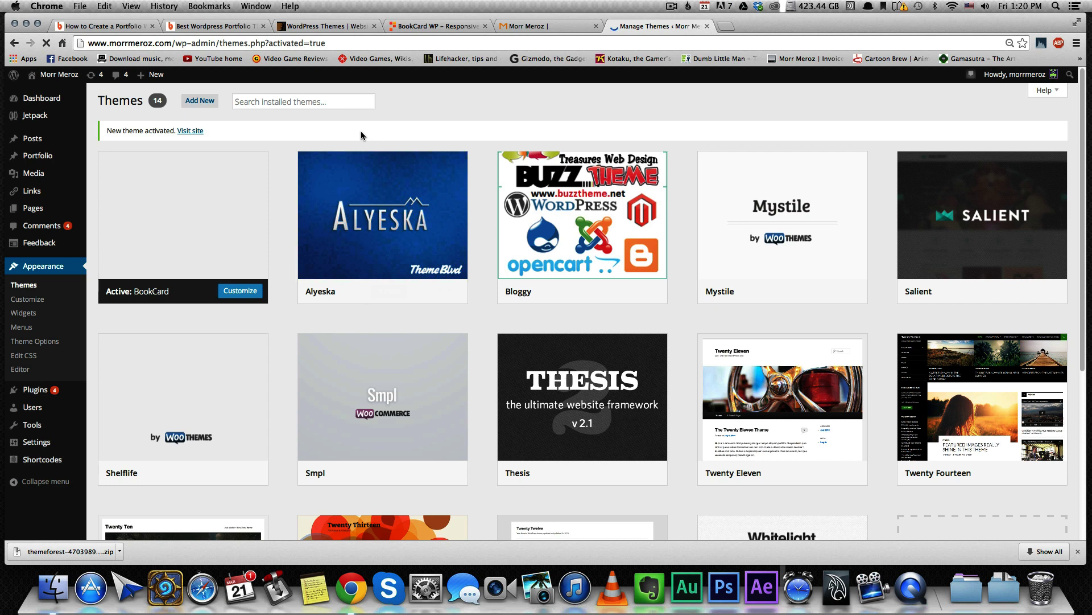
# Reload the live morrmeroz.com site, unfold and refold the BookCard spread, then return to Themes
pyautogui.click(545, 26)
pyautogui.click(539, 43)
pyautogui.press('Return')
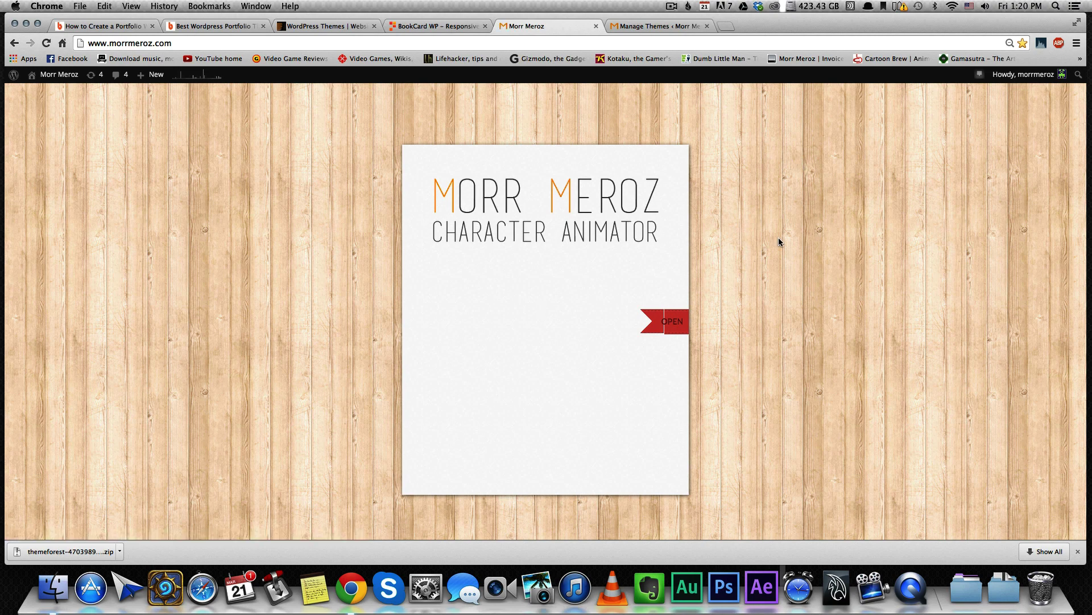
pyautogui.click(680, 324)
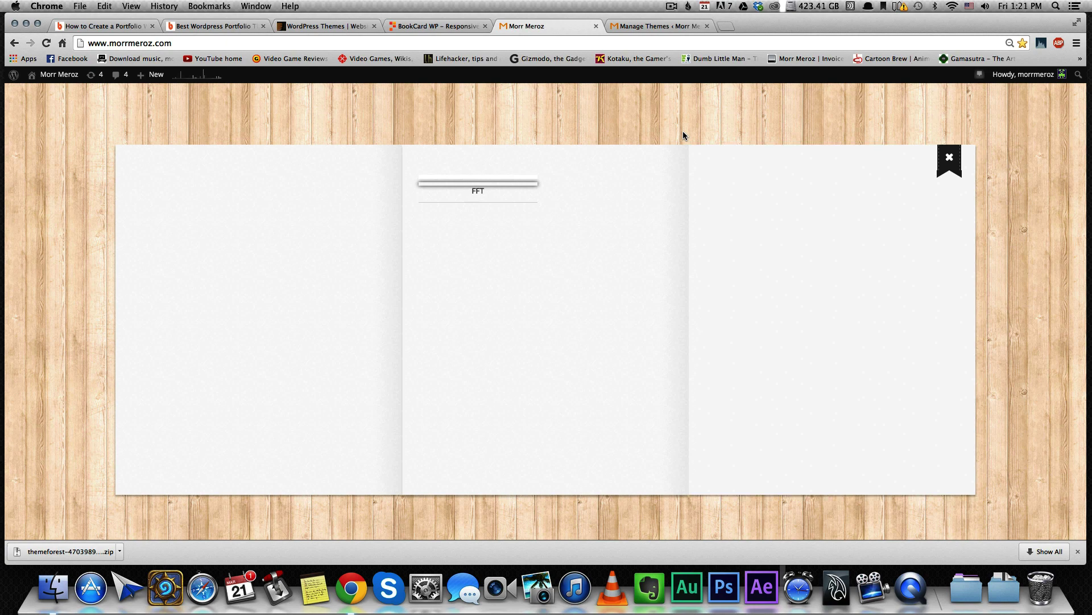
pyautogui.click(949, 159)
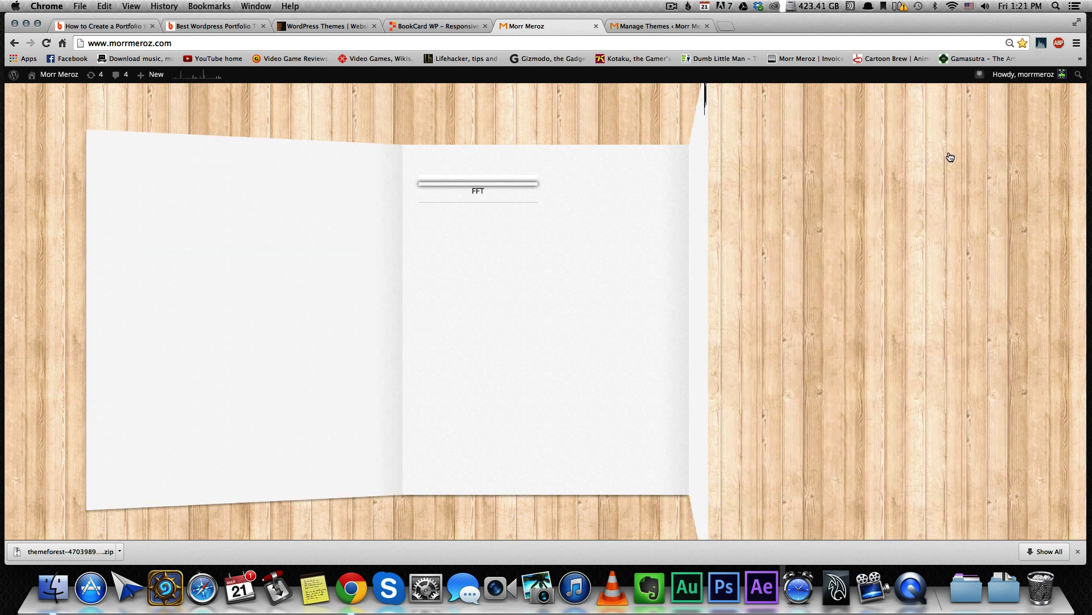
pyautogui.click(674, 27)
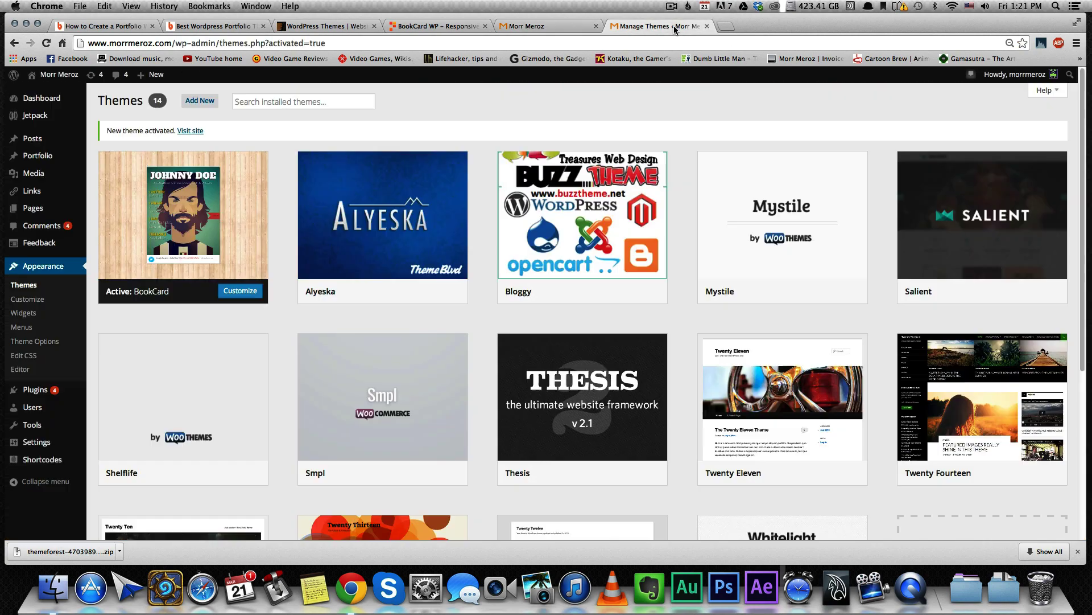
# Open the BookCard Theme Options and scroll through the General settings
pyautogui.click(49, 343)
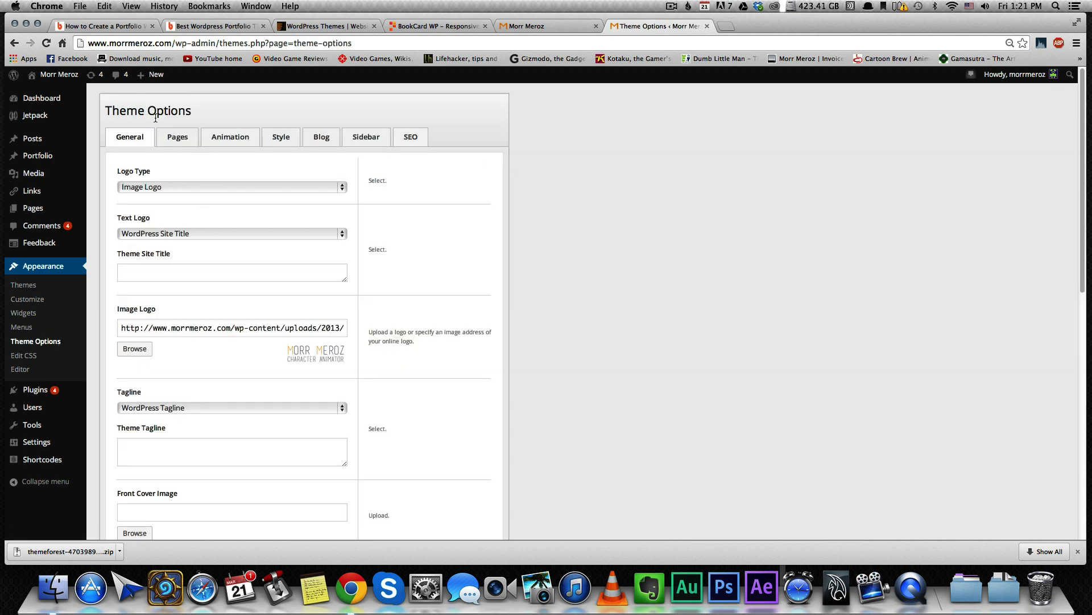
pyautogui.scroll(-10, 594, 237)
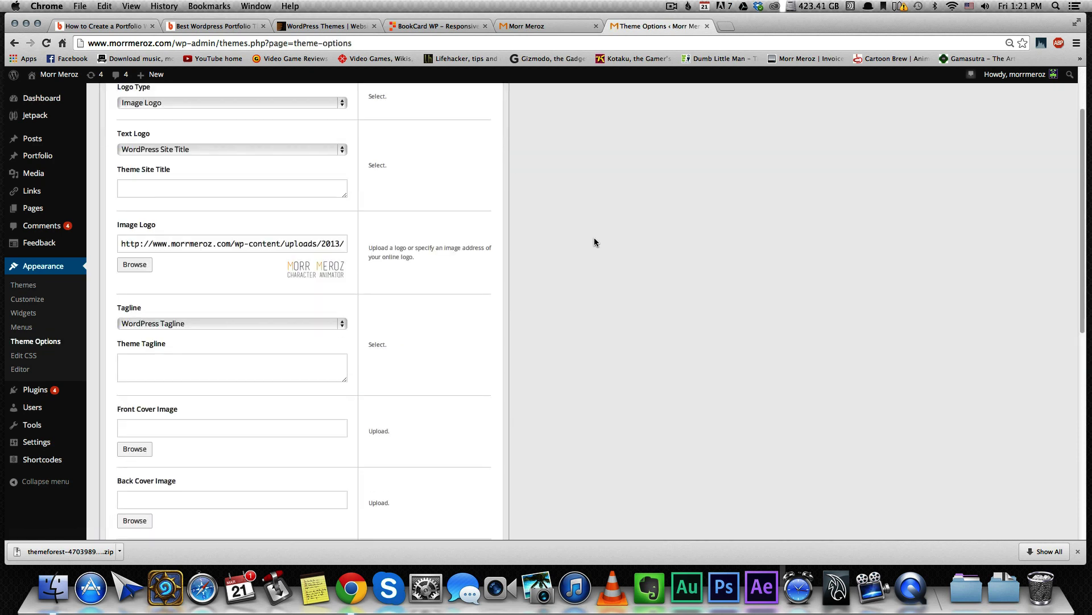
pyautogui.scroll(10, 578, 280)
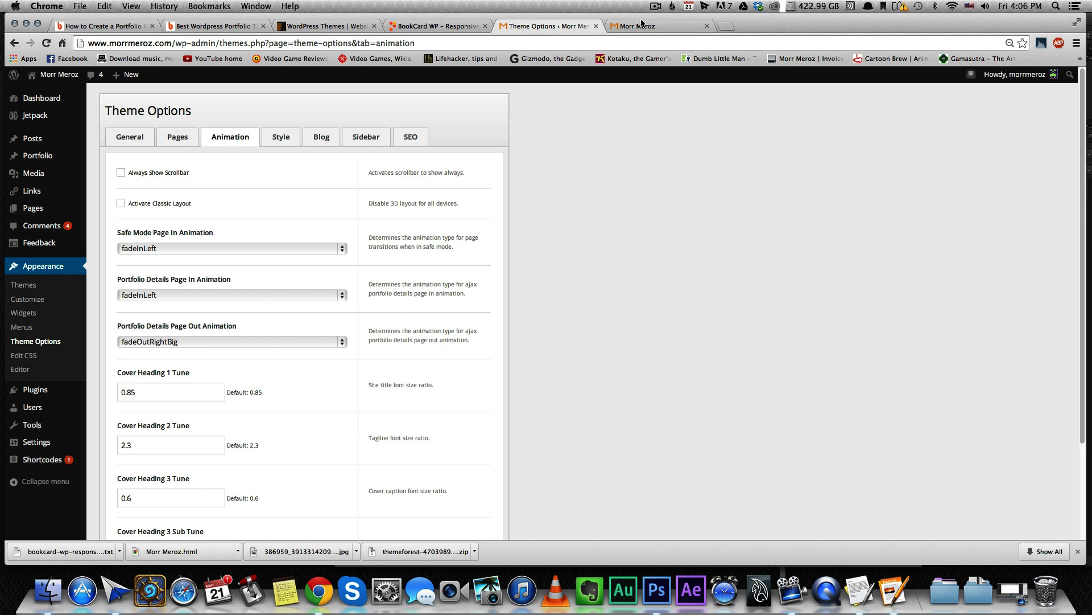
pyautogui.click(642, 25)
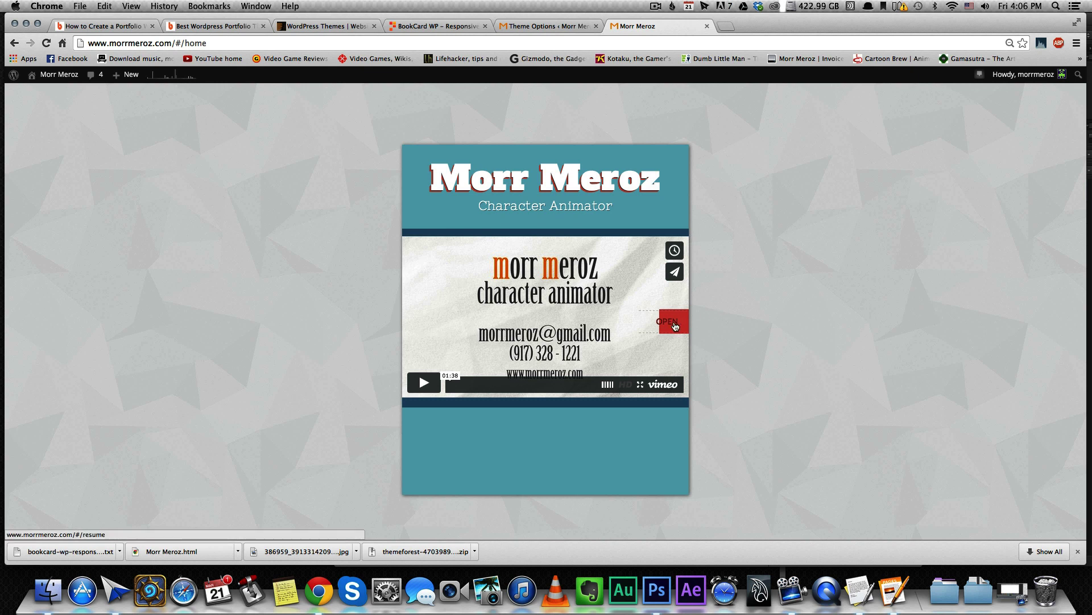
pyautogui.click(424, 382)
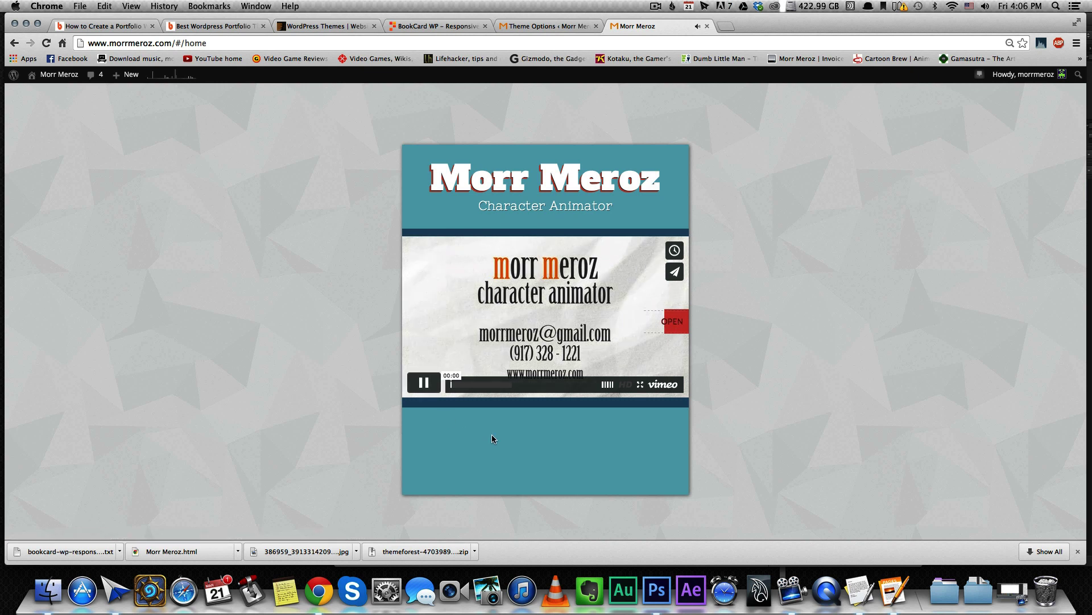
pyautogui.click(423, 383)
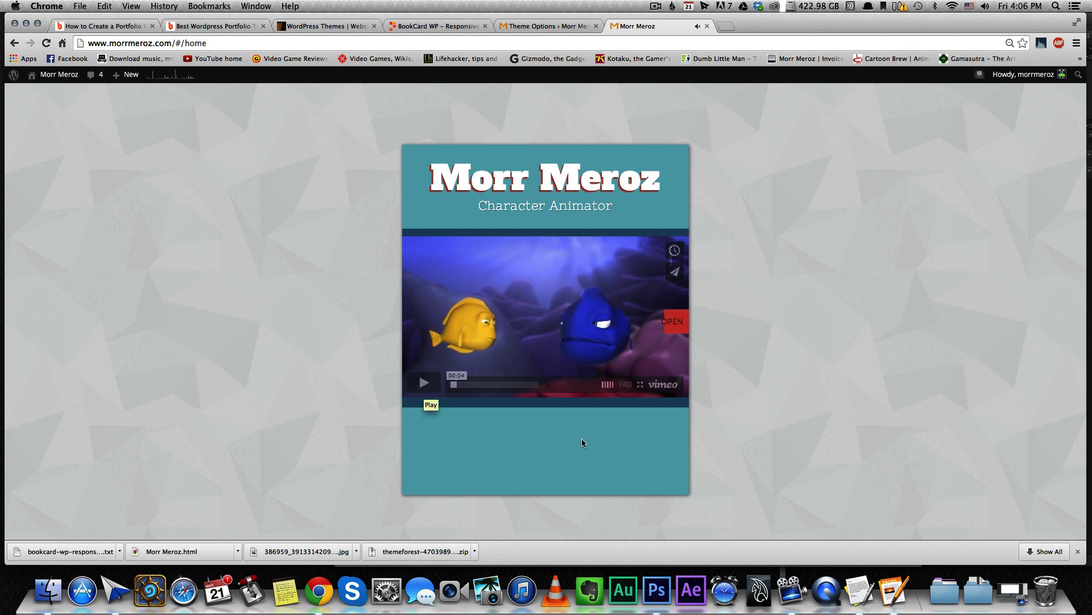
pyautogui.click(677, 326)
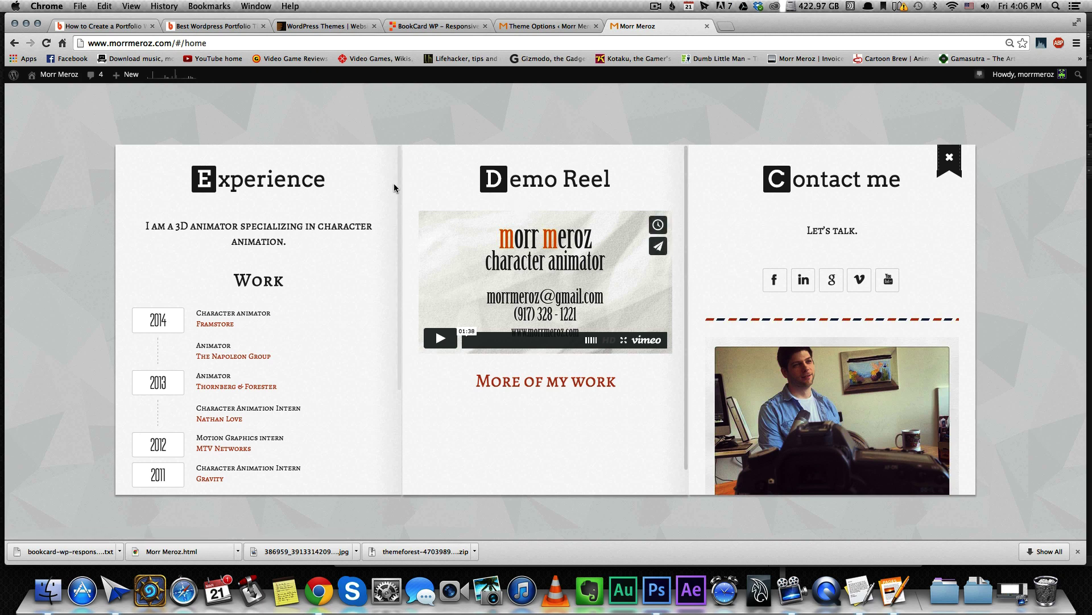
pyautogui.scroll(-5, 287, 216)
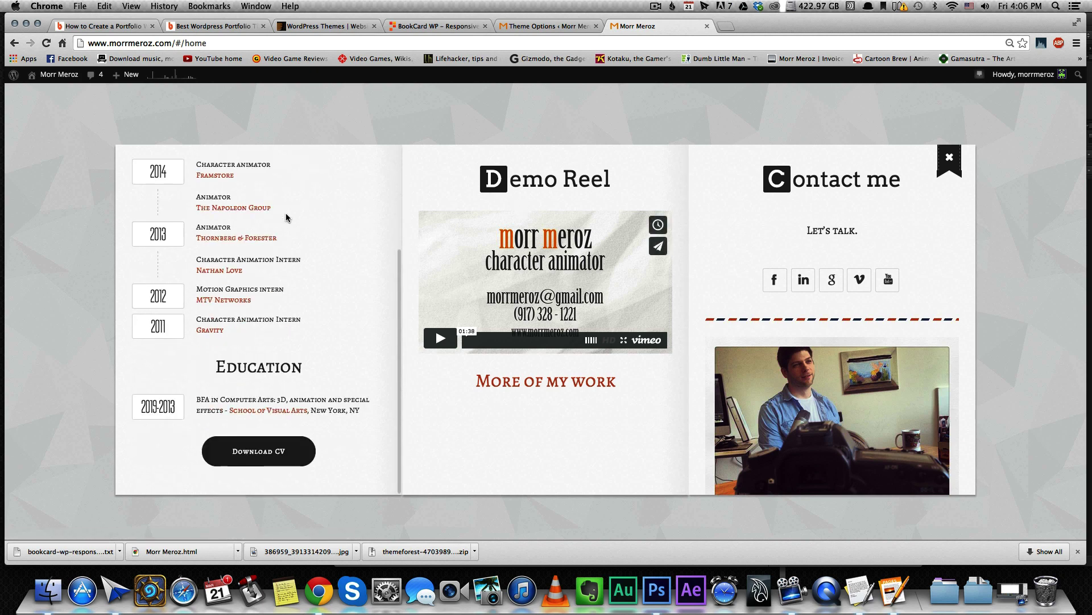
pyautogui.scroll(5, 281, 455)
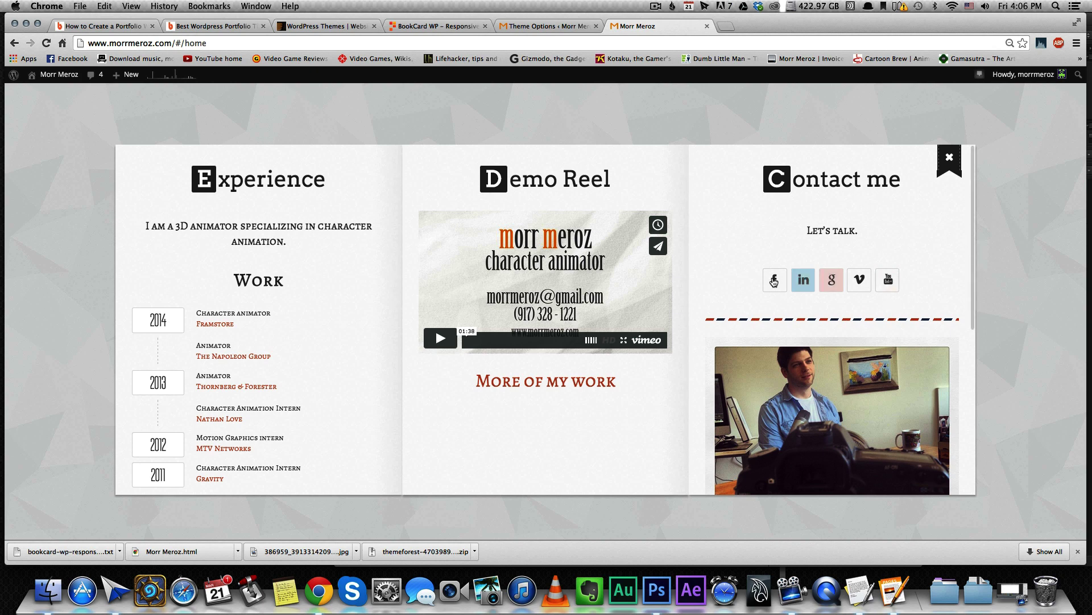
pyautogui.scroll(-5, 820, 306)
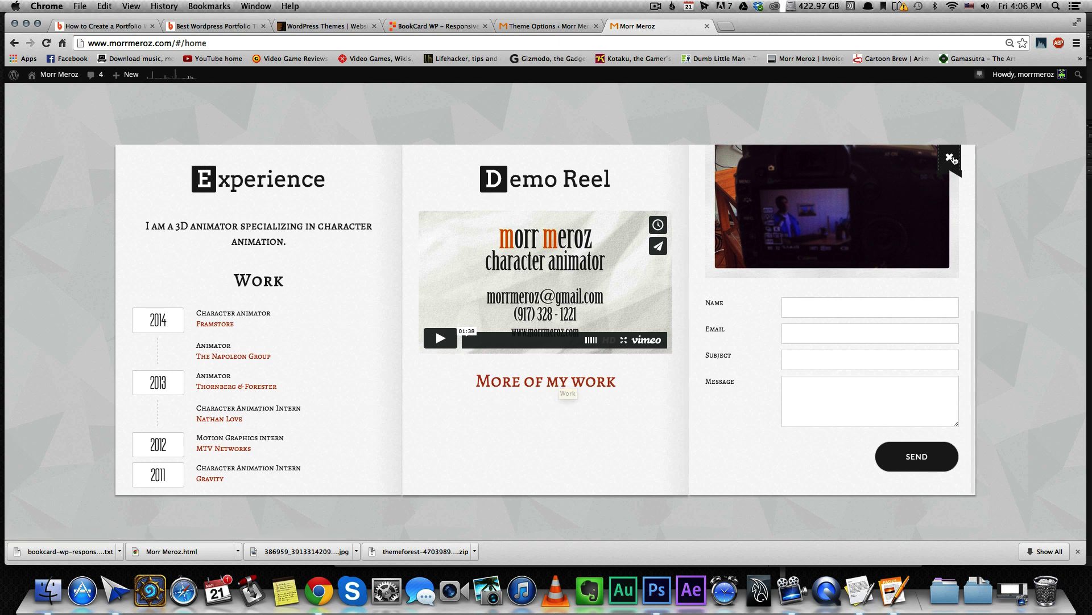
pyautogui.click(950, 160)
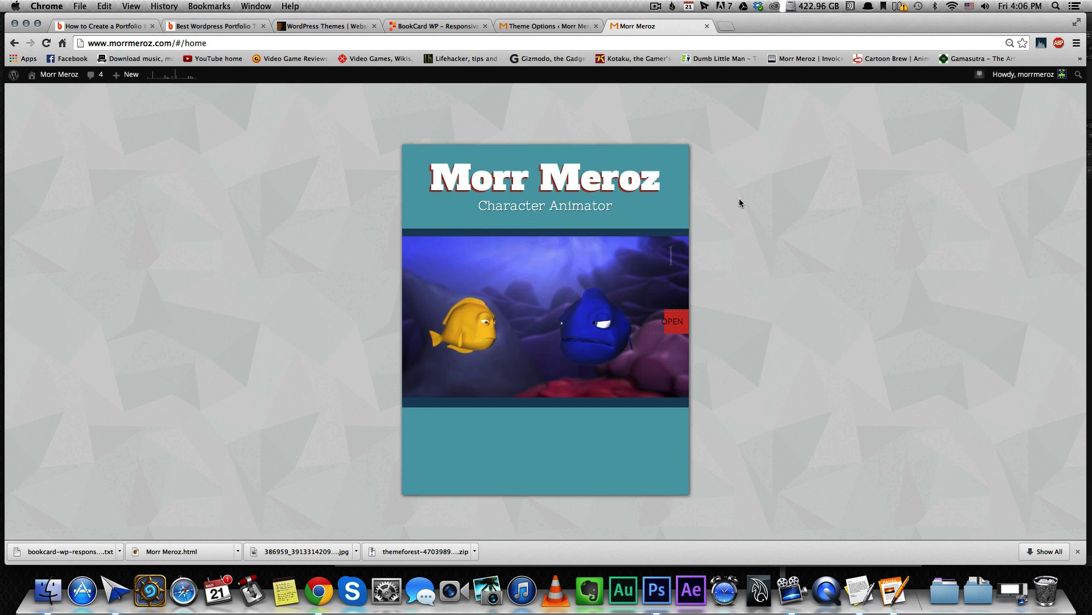
# Enable Activate Classic Layout in the BookCard Theme Options and save the changes
pyautogui.click(532, 26)
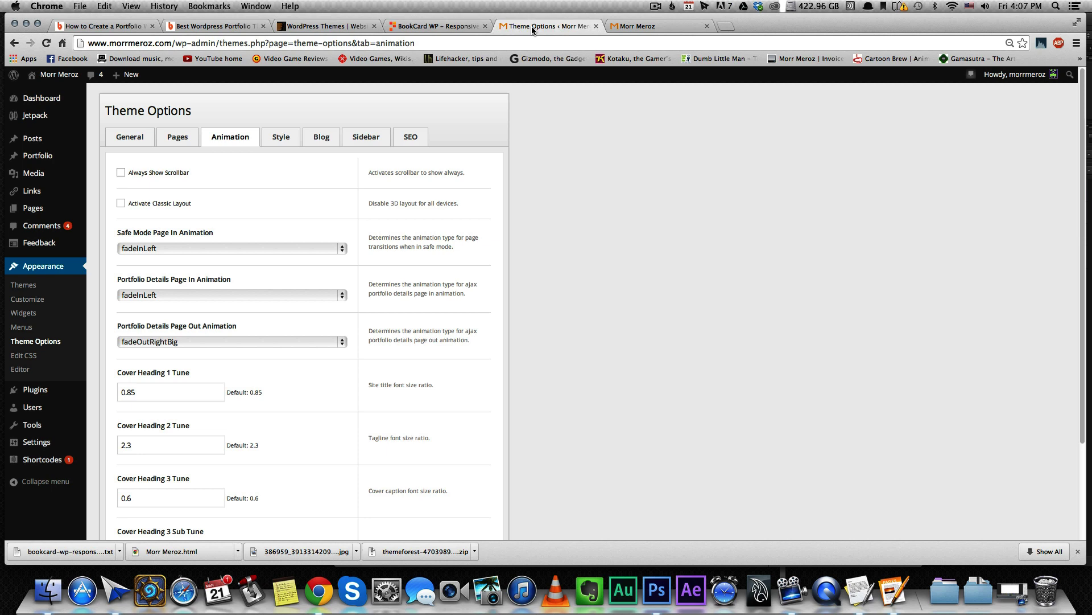
pyautogui.click(139, 204)
pyautogui.scroll(-5, 435, 309)
pyautogui.click(157, 474)
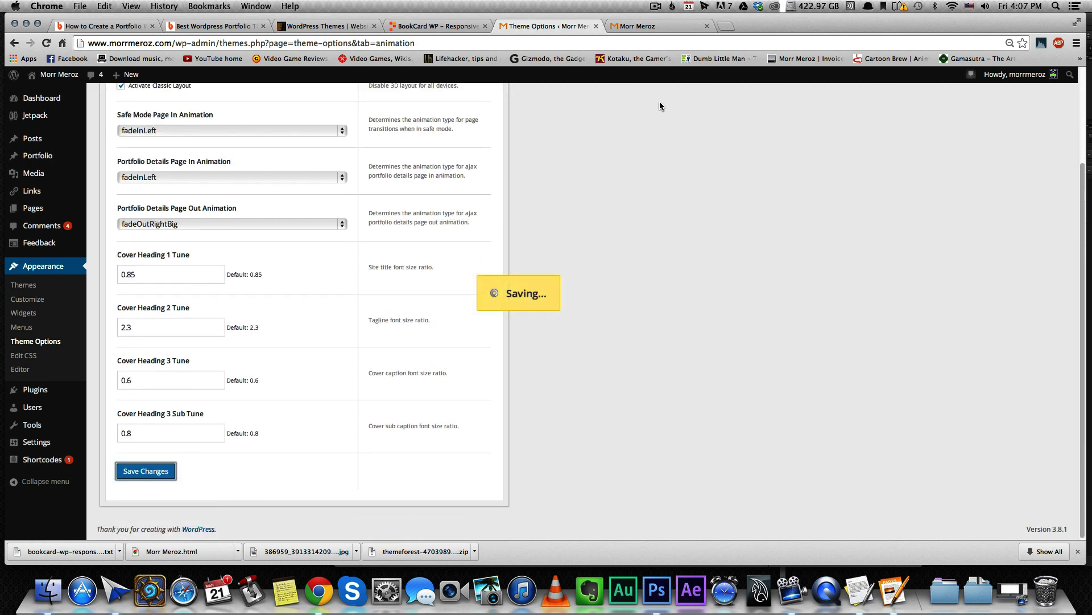
# Reload the portfolio site to see the flat classic-layout cover
pyautogui.click(672, 28)
pyautogui.click(647, 41)
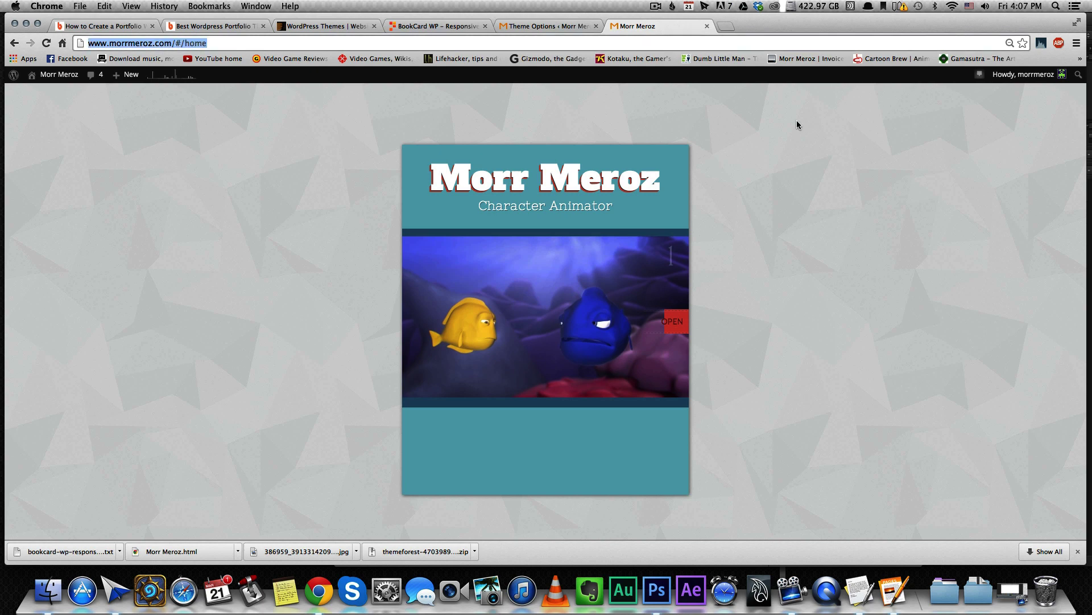
pyautogui.press('Return')
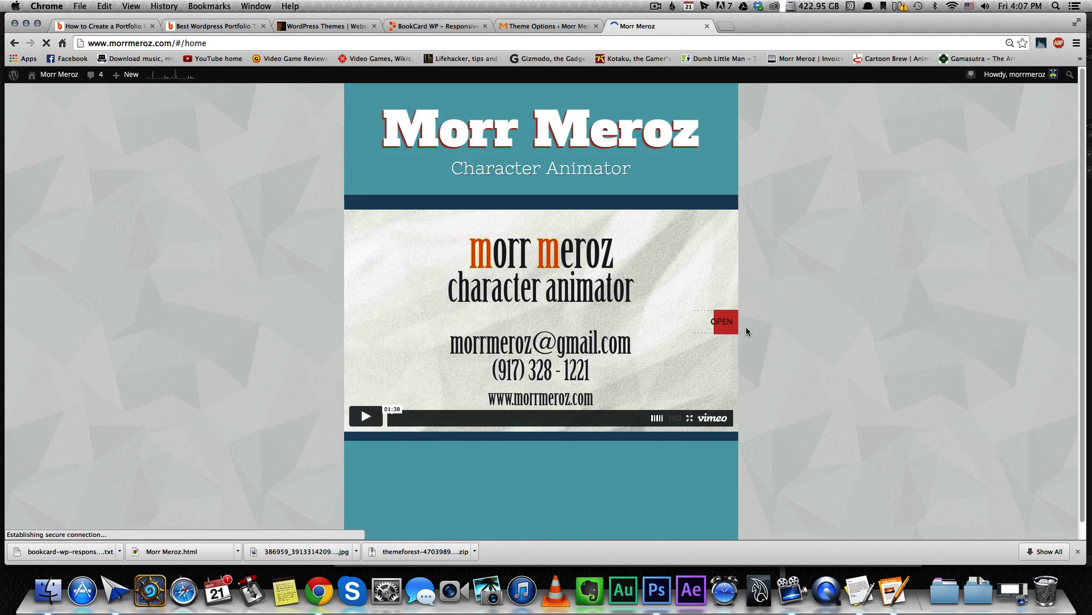
# Open the classic-layout card and look through the Demo Reel and Experience resume pages
pyautogui.click(728, 323)
pyautogui.click(586, 105)
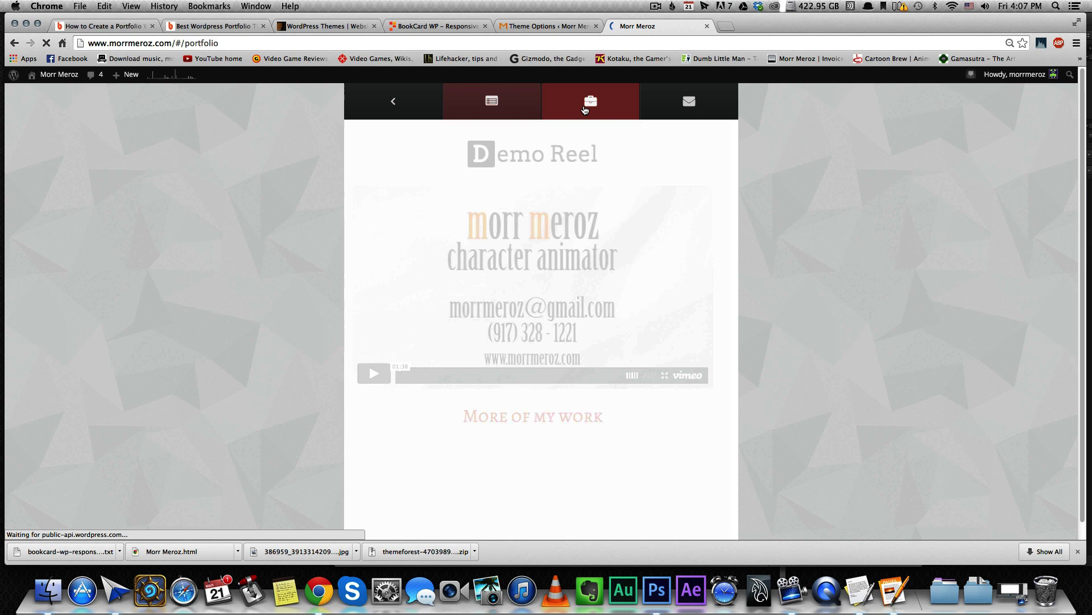
pyautogui.click(513, 101)
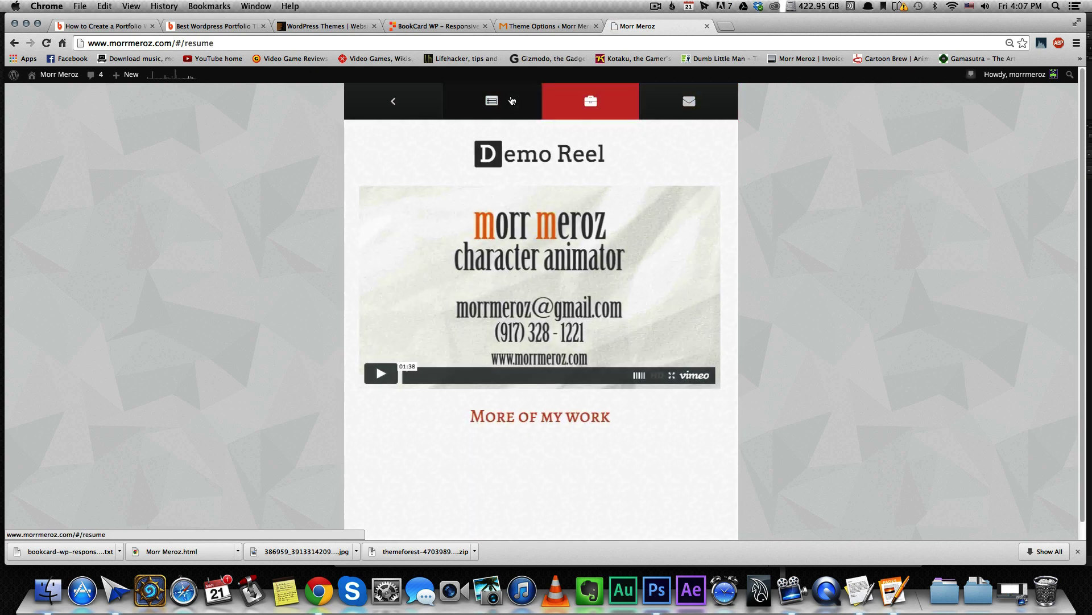
pyautogui.scroll(-2, 660, 245)
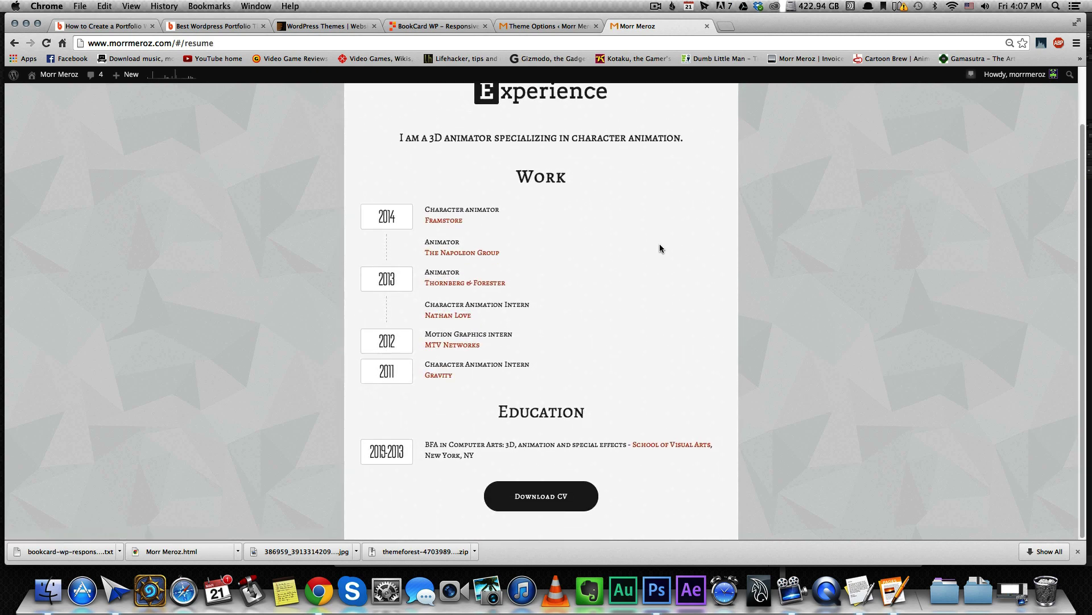
pyautogui.scroll(2, 660, 247)
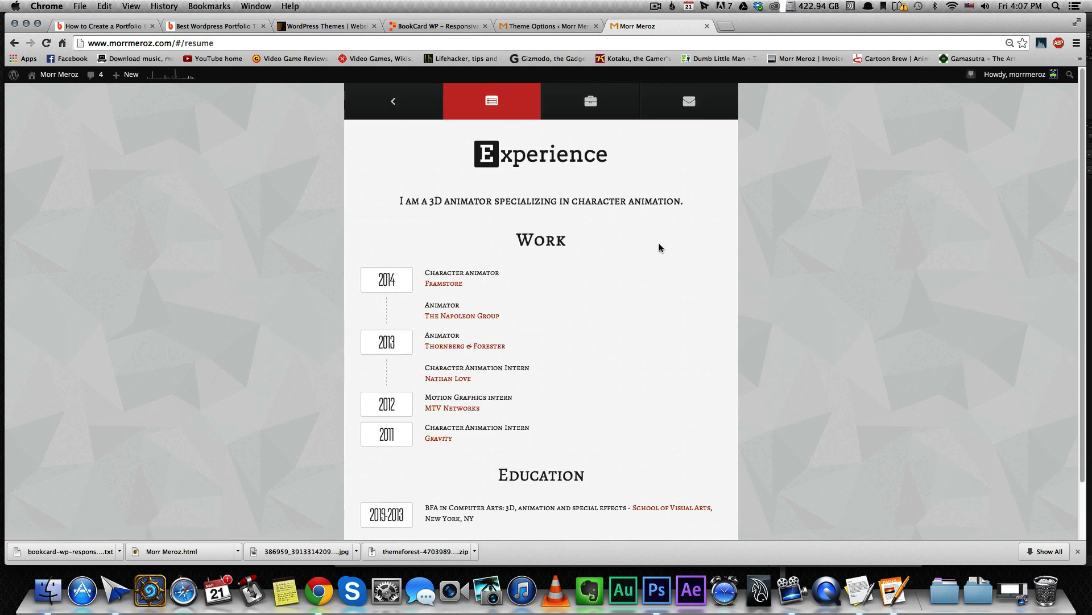
# View the Demo Reel and Contact me pages, return to the home cover, then reopen to Experience
pyautogui.click(601, 107)
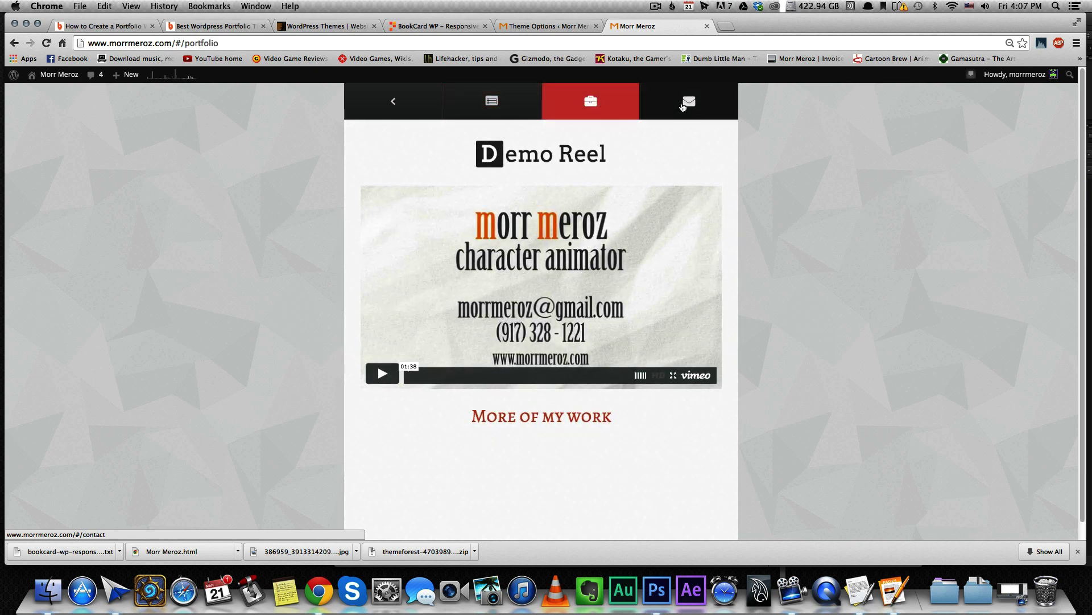
pyautogui.click(683, 107)
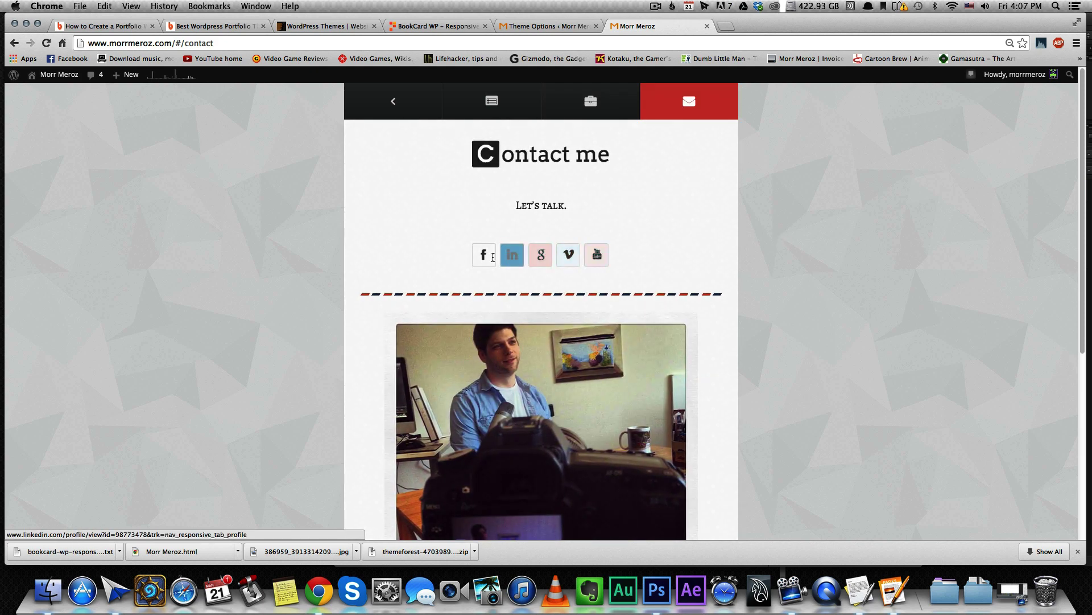
pyautogui.scroll(-10, 670, 224)
pyautogui.scroll(10, 709, 256)
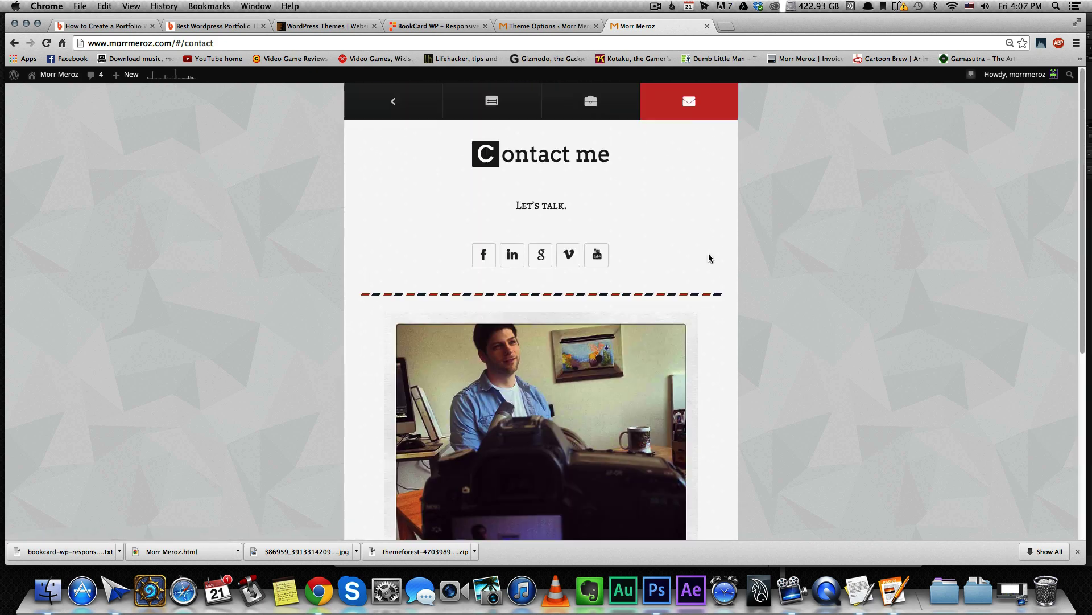
pyautogui.click(398, 98)
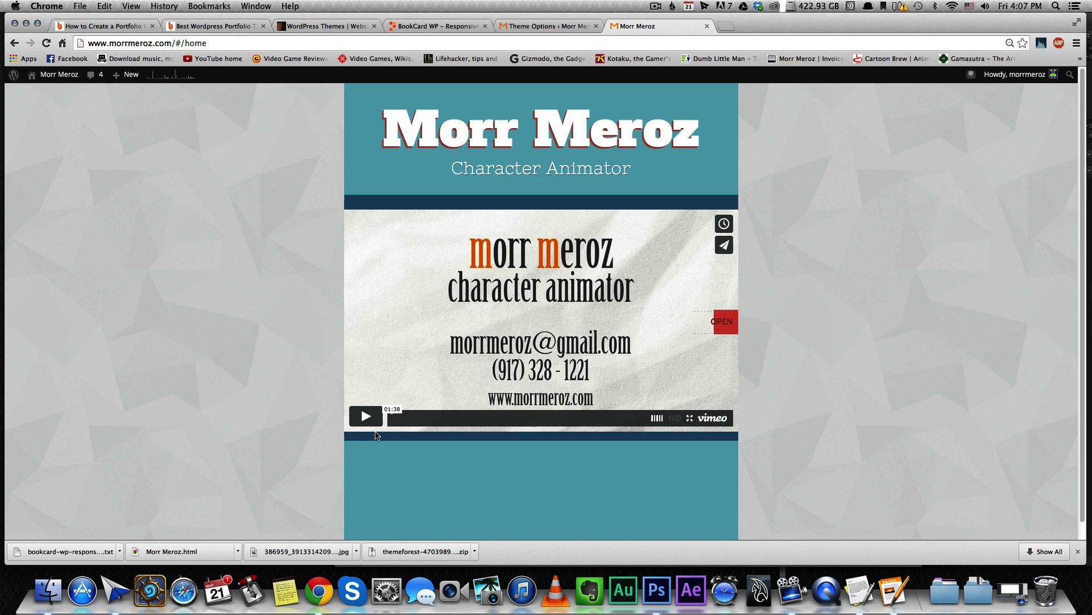
pyautogui.click(733, 322)
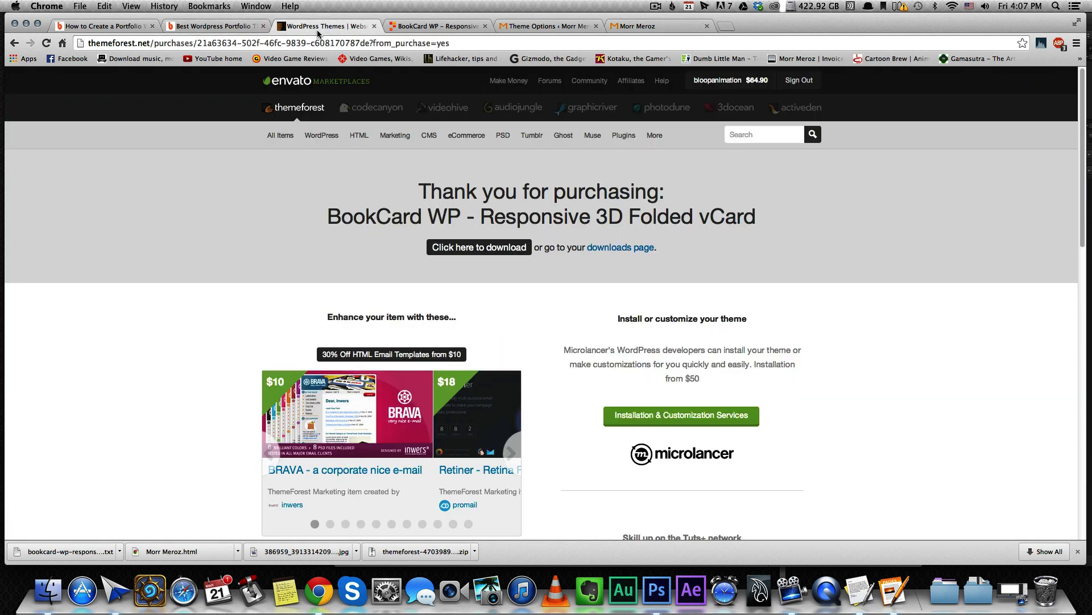
# Return to the Bloop Animation Best WordPress Portfolio Themes post, scrolled to the ImpressivCard and BookCard entries
pyautogui.click(318, 26)
pyautogui.click(226, 25)
pyautogui.scroll(10, 626, 398)
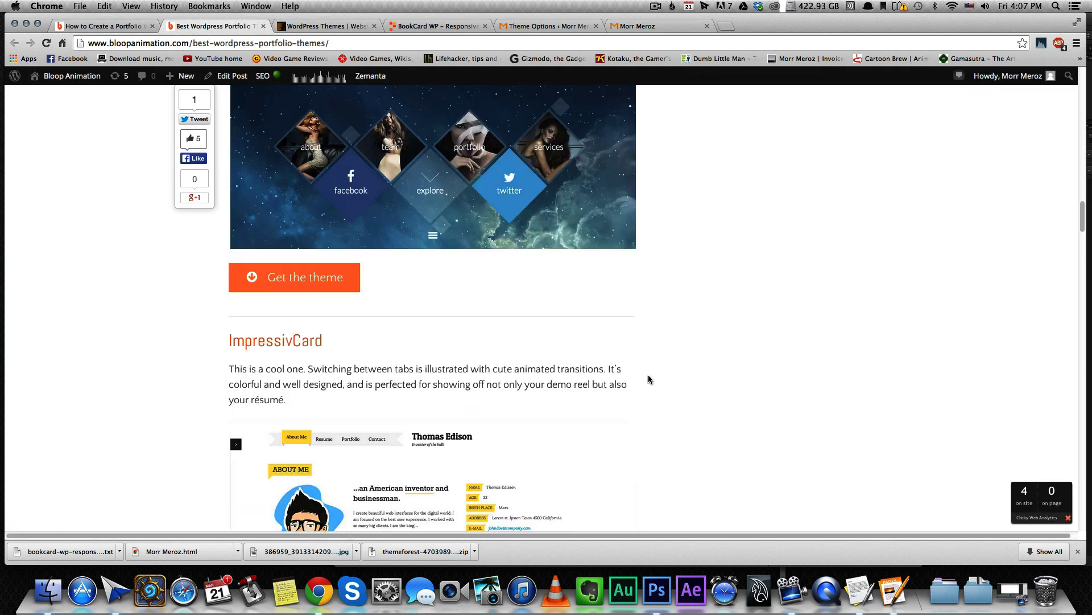
pyautogui.scroll(15, 649, 379)
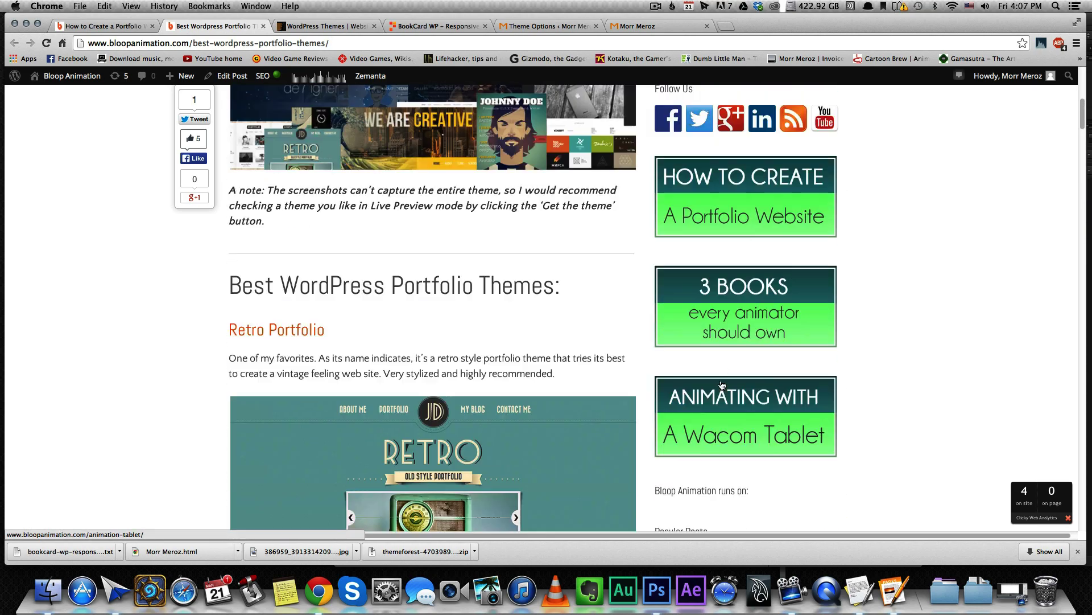
pyautogui.scroll(7, 722, 386)
pyautogui.scroll(-14, 589, 254)
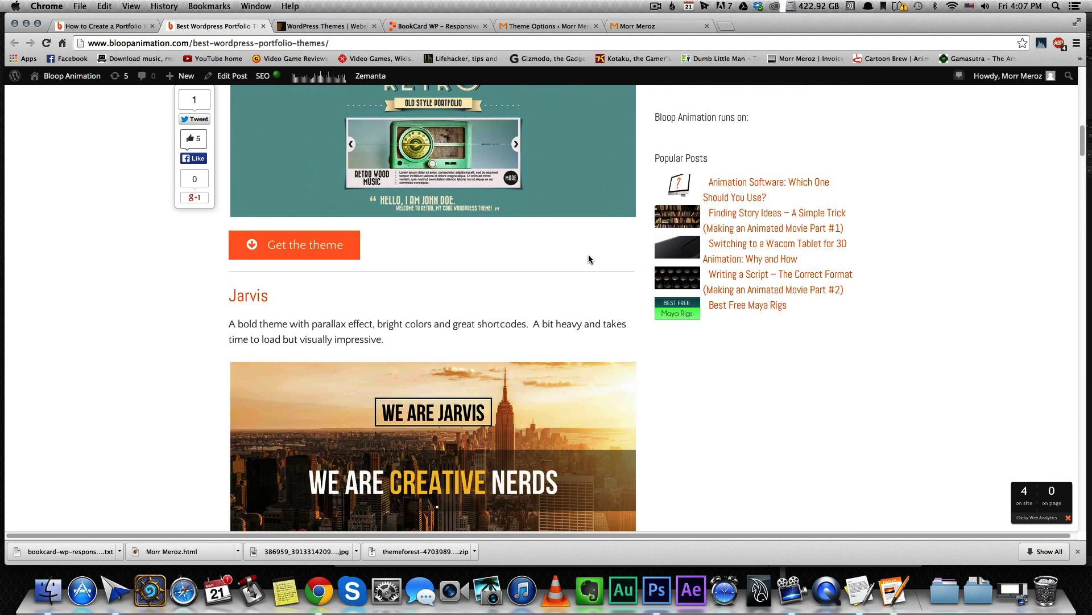
pyautogui.scroll(-10, 589, 254)
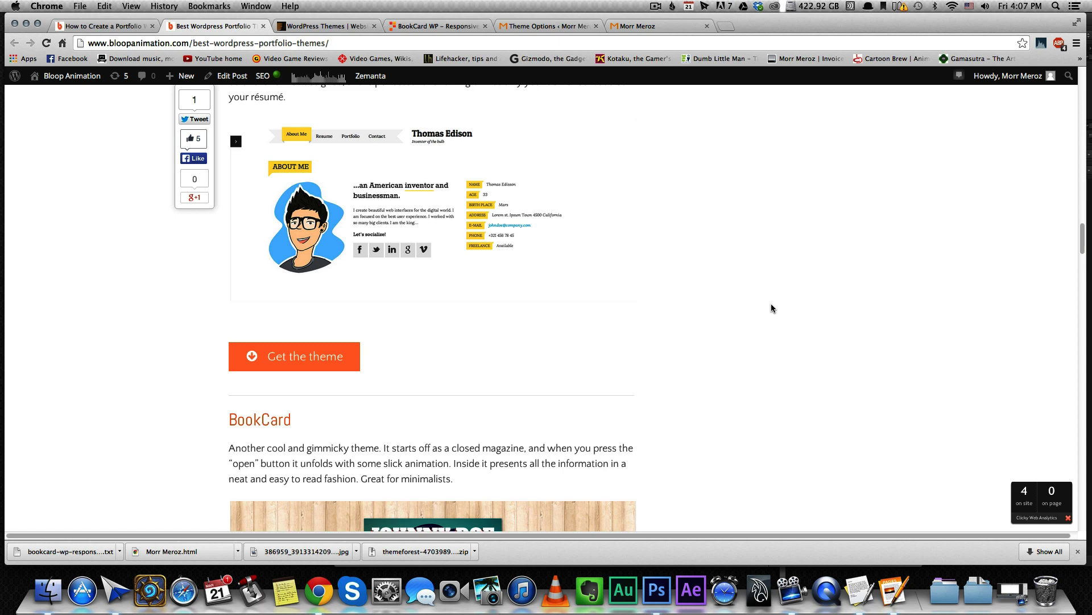